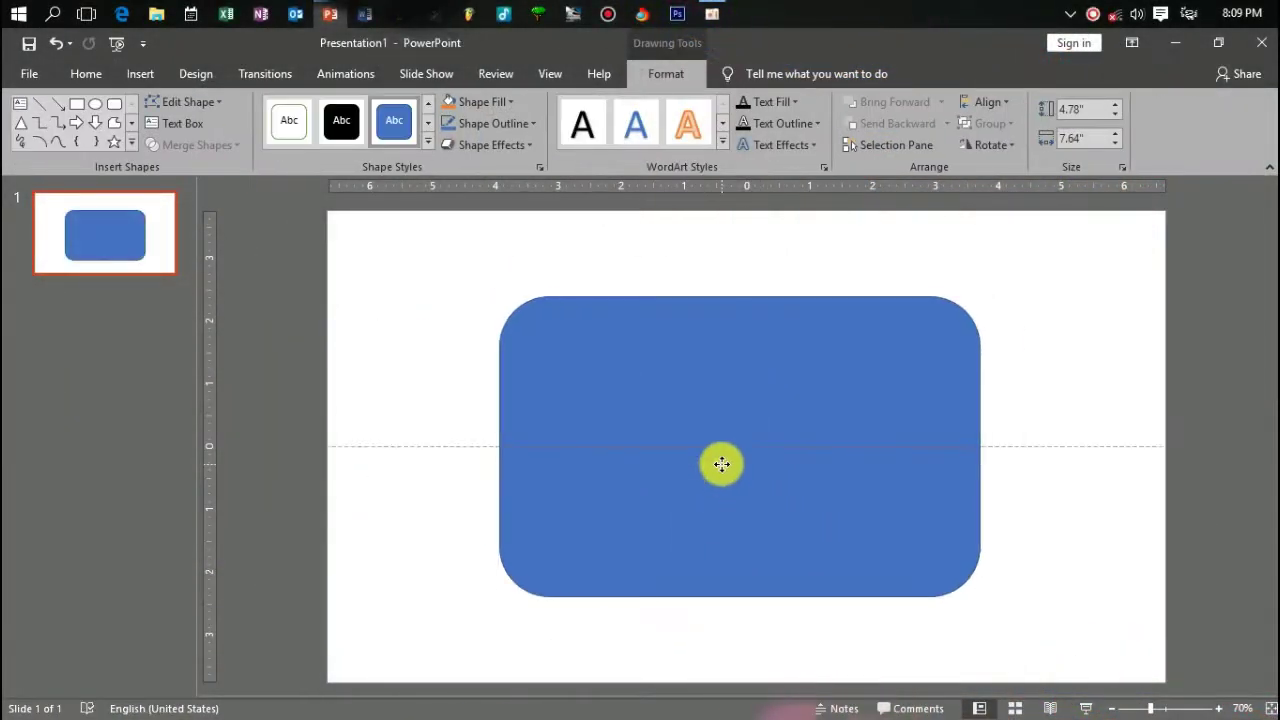
Remove the rounded rectangle's outline and fill it with a bright royal blue from the standard colour hexagon
click(505, 102)
click(546, 248)
click(493, 123)
click(466, 286)
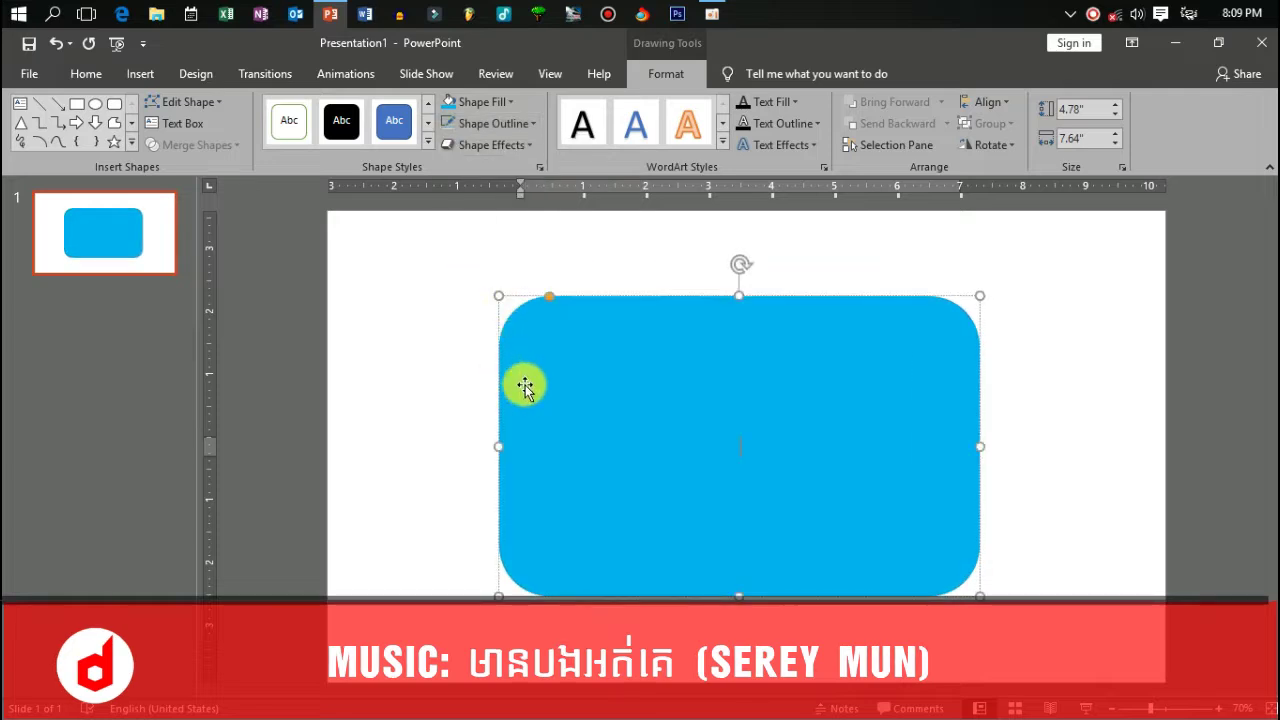
click(480, 102)
click(513, 291)
click(546, 217)
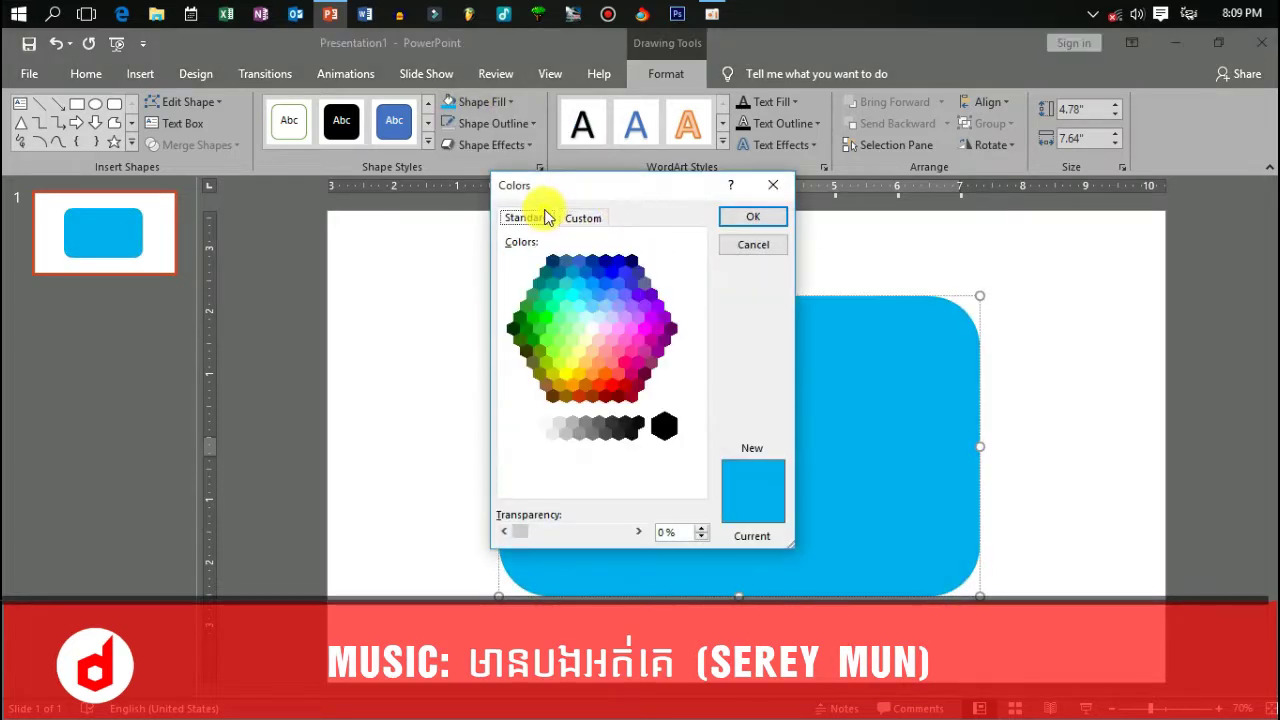
click(615, 288)
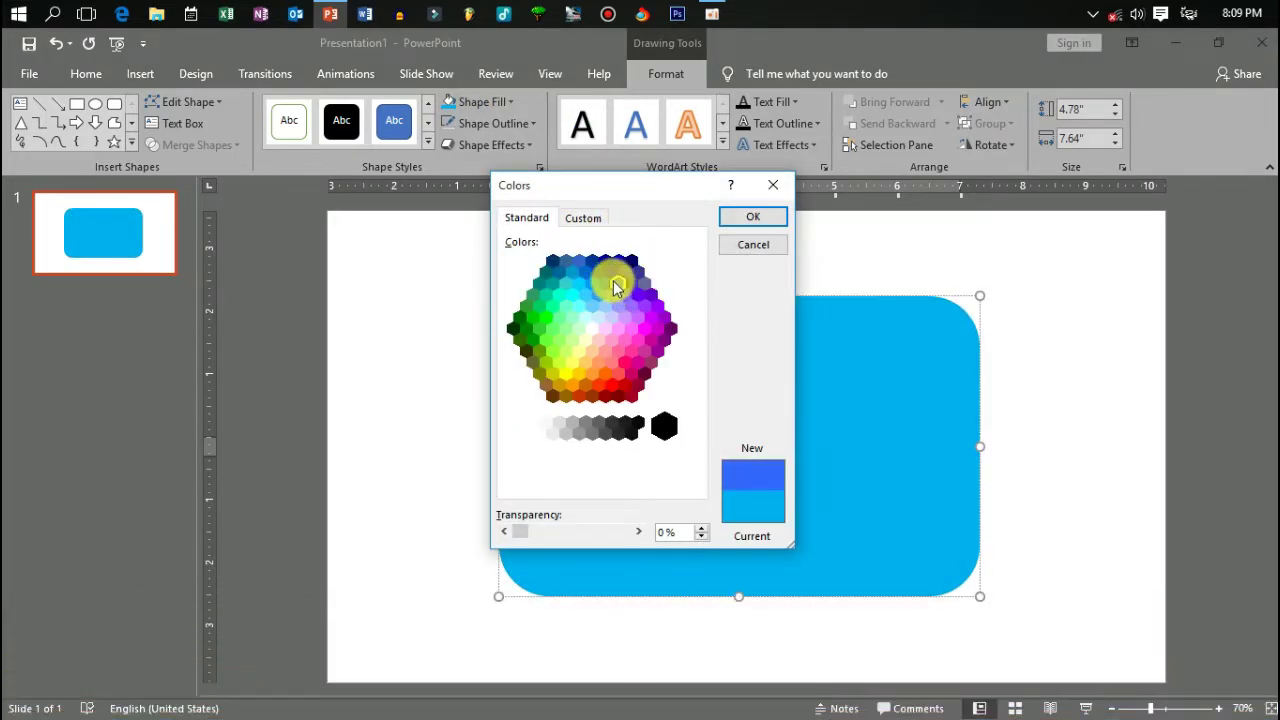
click(588, 213)
click(765, 219)
Try a gradient blue preset style on the rectangle, then revert to the plain royal blue fill
click(651, 263)
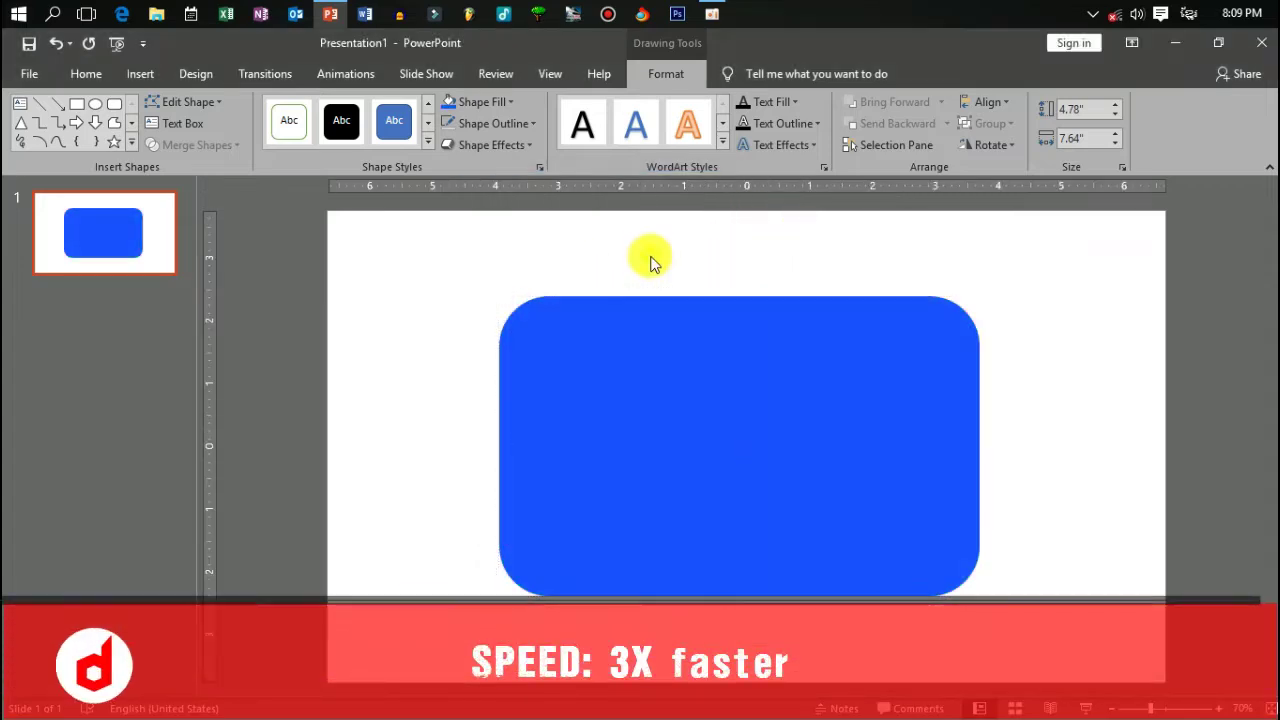
click(633, 343)
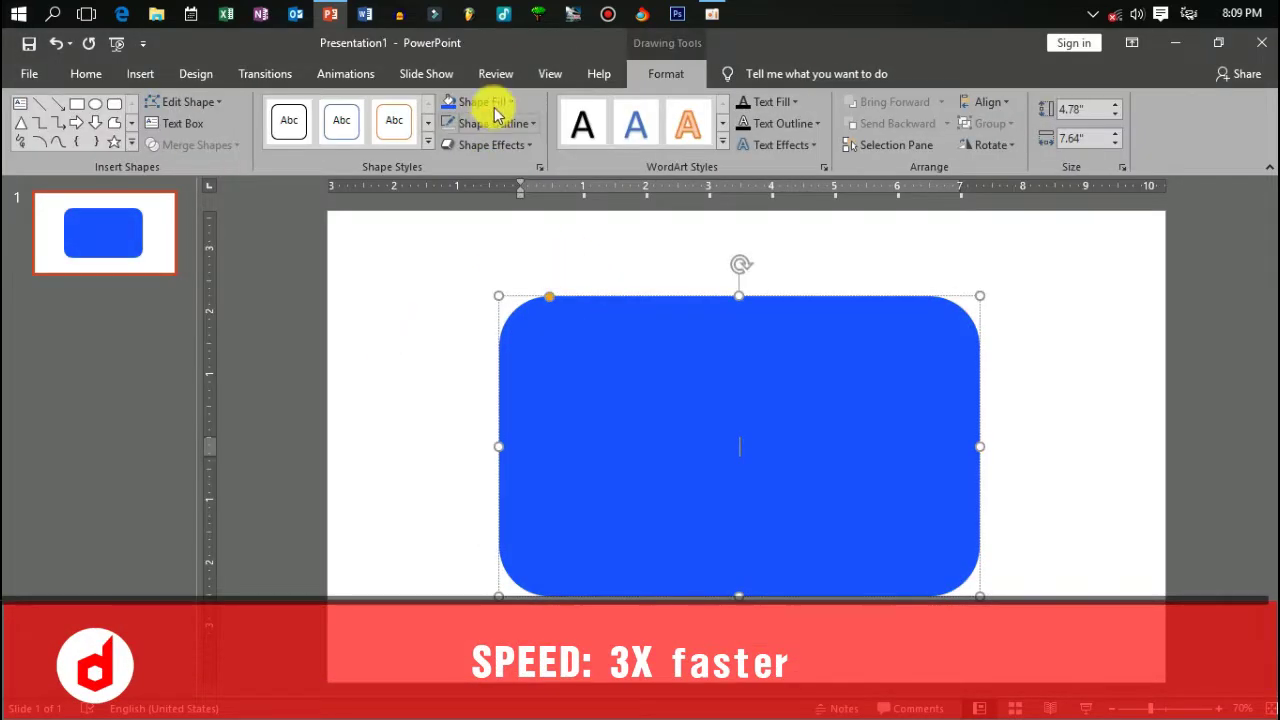
click(427, 141)
click(556, 378)
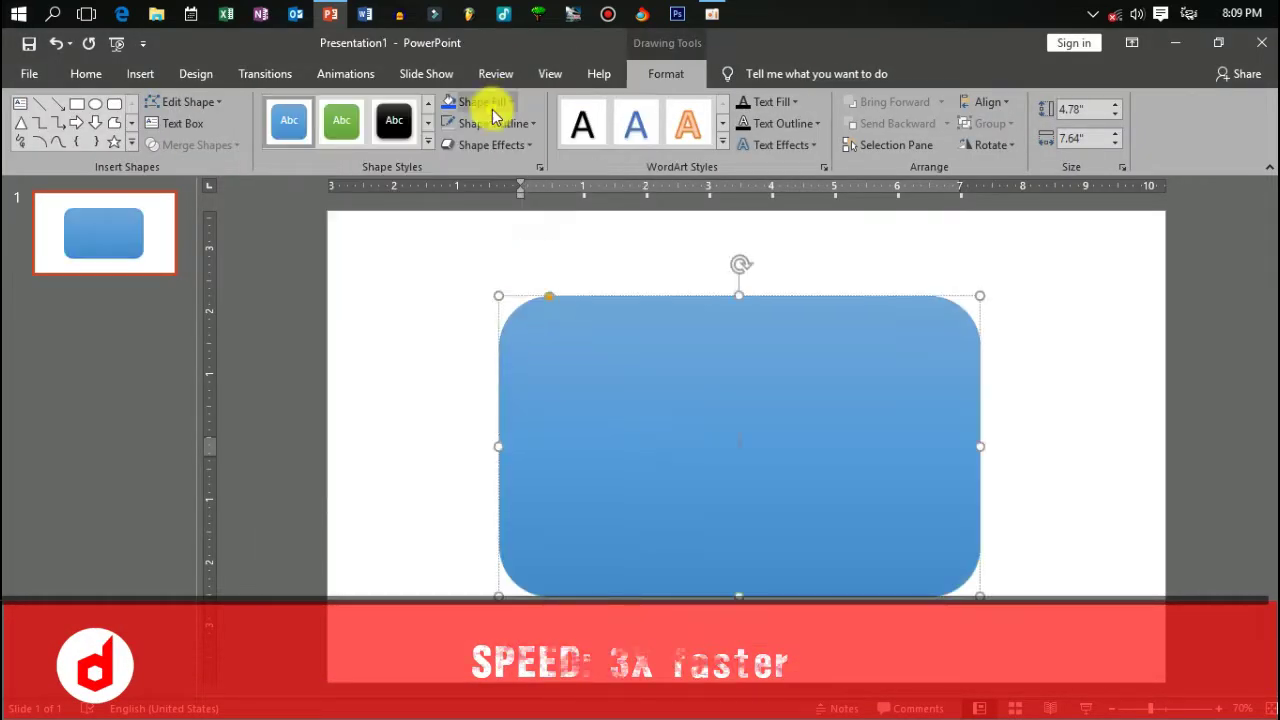
click(623, 408)
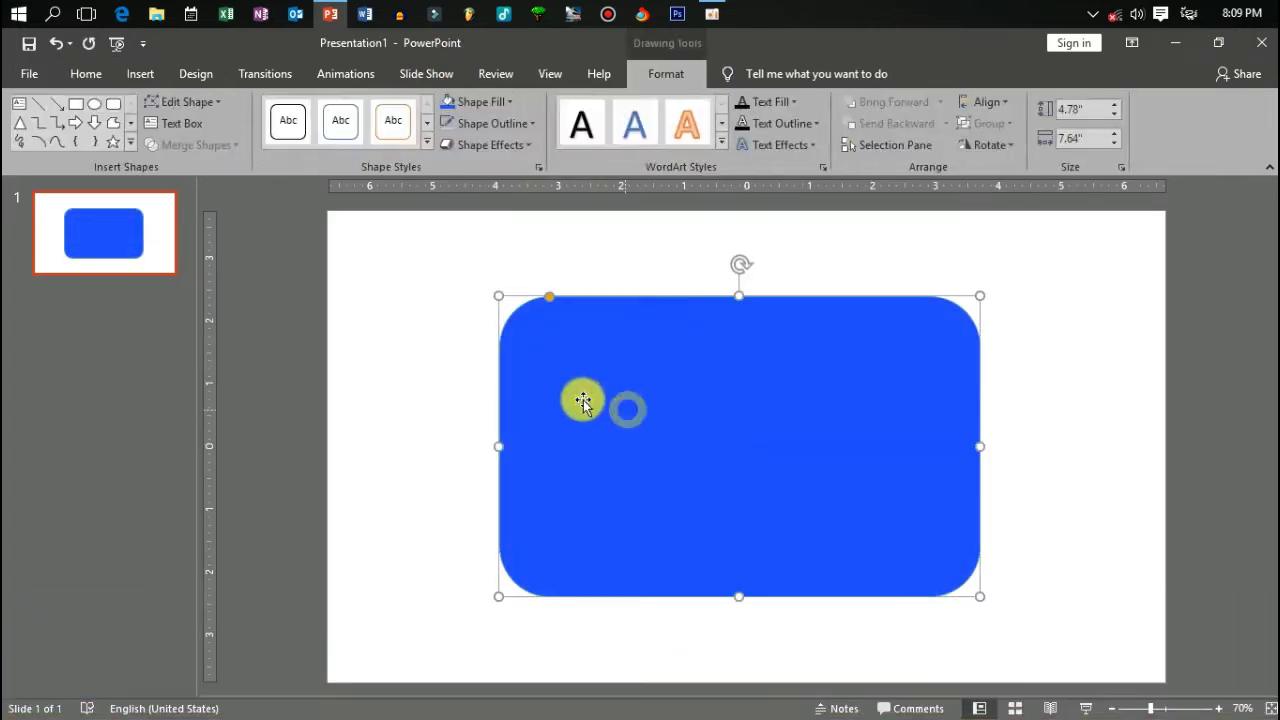
click(437, 397)
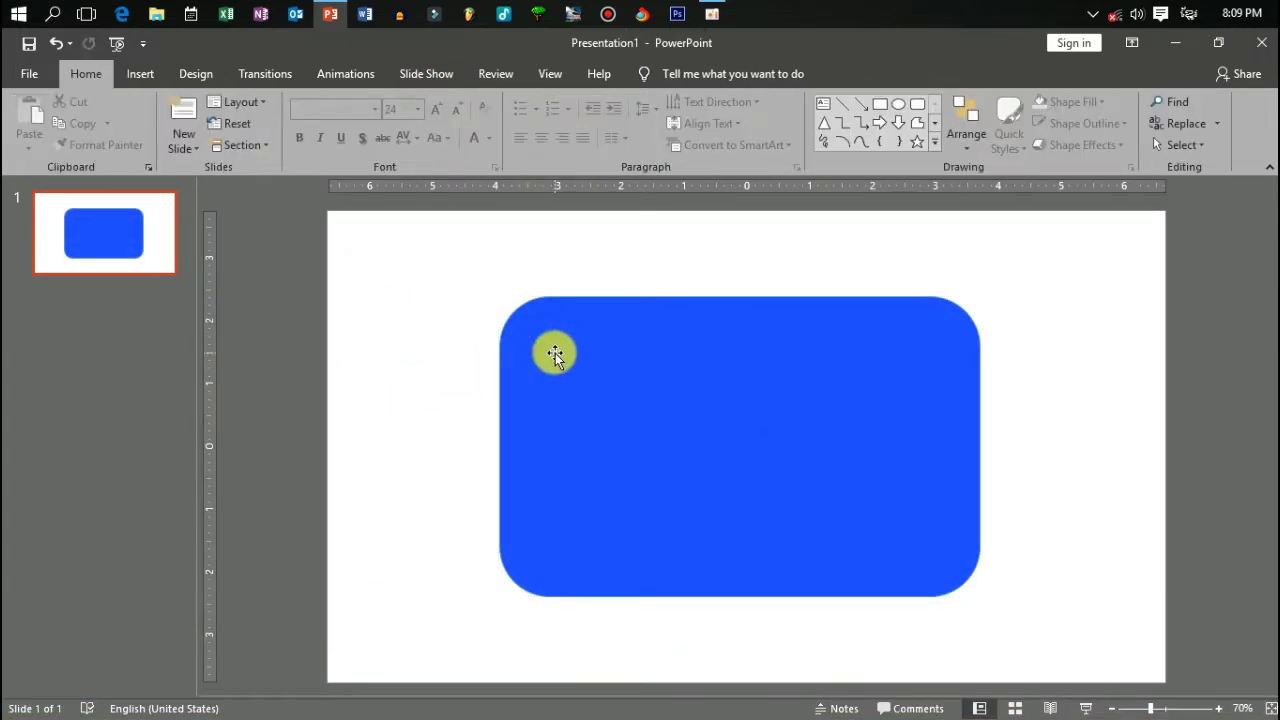
Duplicate the rectangle, shrink the copy into a small tab, and give the big rectangle a soft bevel
key(ctrl+v)
mouse_move(900, 529)
mouse_down()
mouse_move(494, 294)
mouse_move(594, 299)
mouse_up()
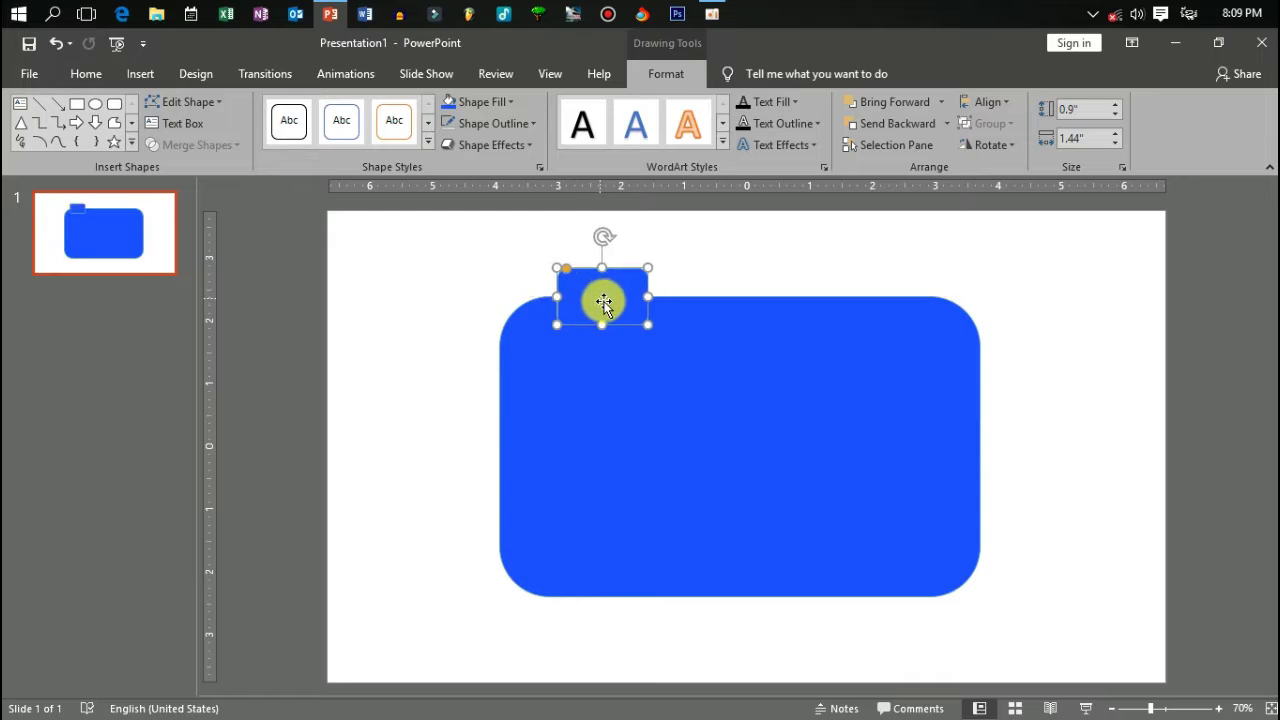
click(490, 144)
mouse_move(500, 389)
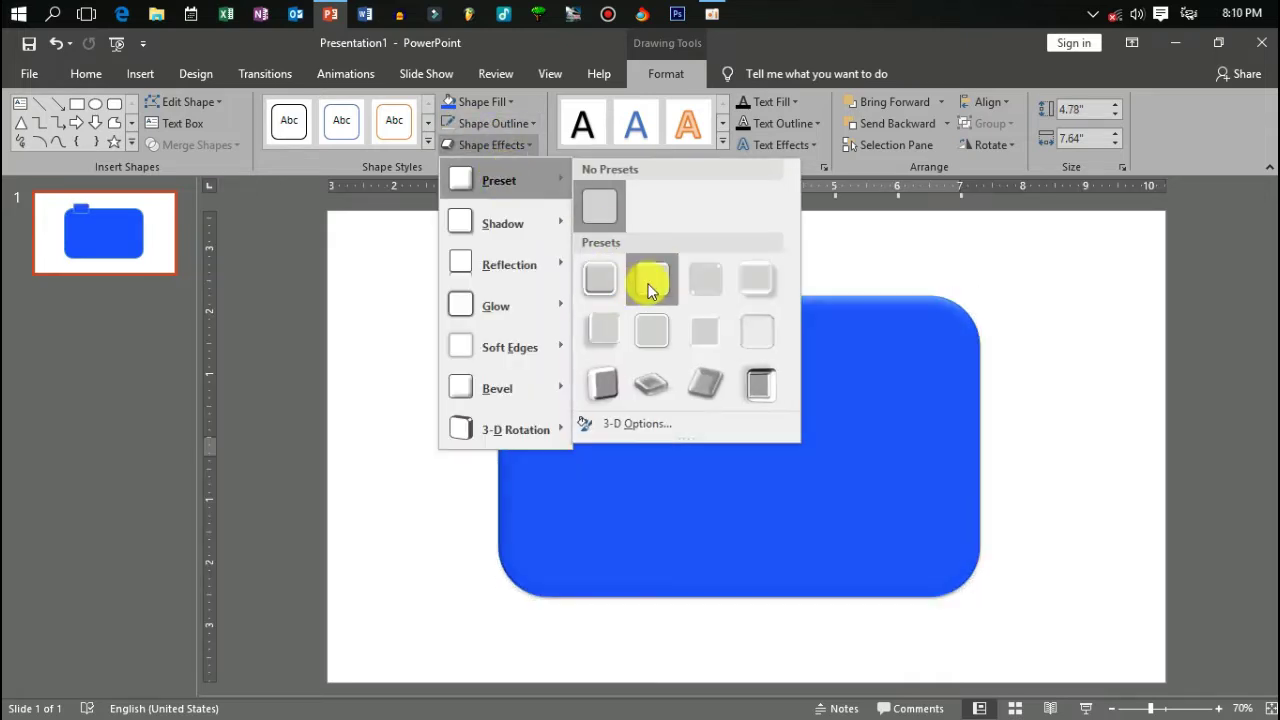
click(649, 277)
Apply the same soft bevel to the small tab shape
click(609, 294)
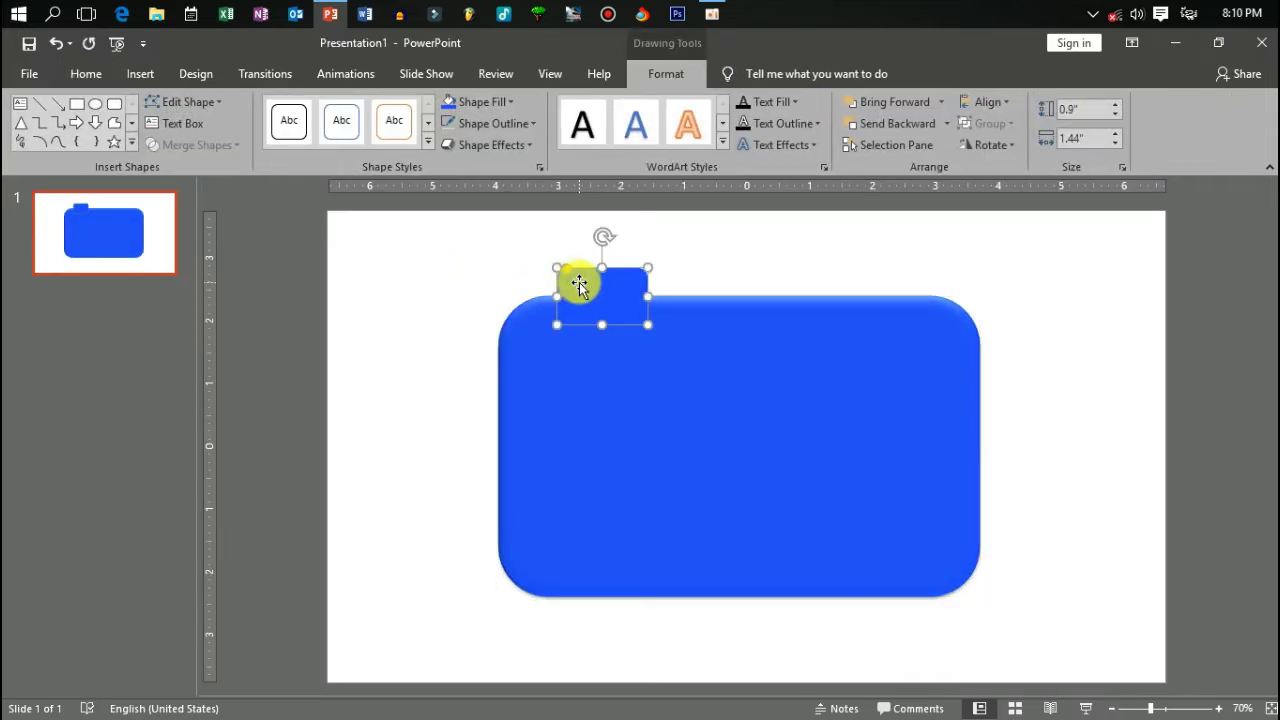
click(490, 144)
mouse_move(500, 380)
click(633, 283)
click(790, 278)
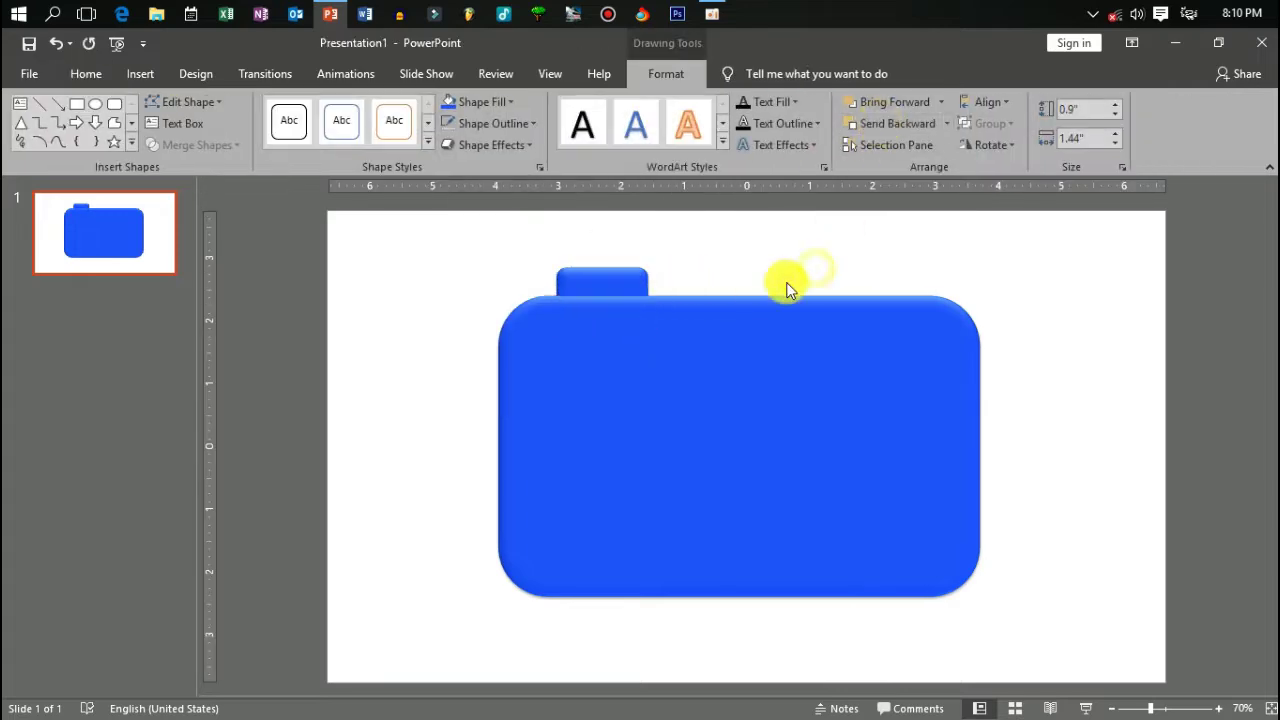
Check the tab's fill and effect options and move it to the rectangle's top-left edge
double_click(609, 285)
click(480, 101)
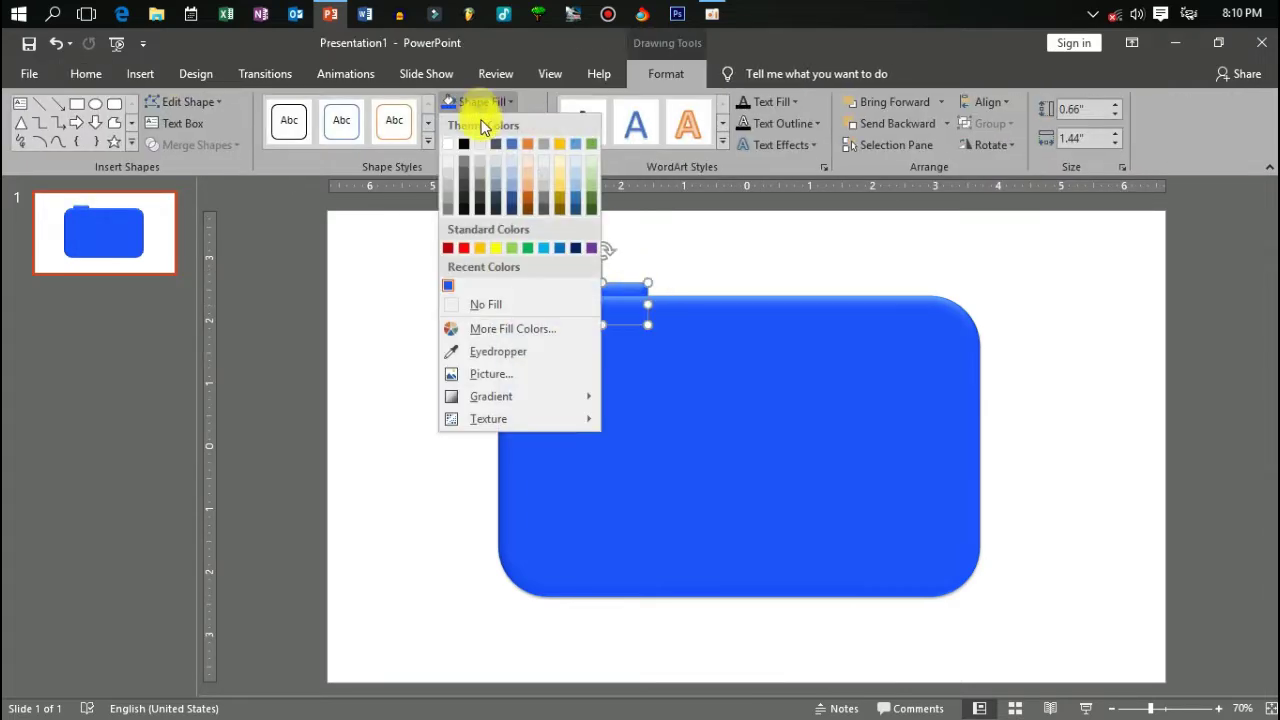
click(380, 209)
click(490, 144)
click(742, 285)
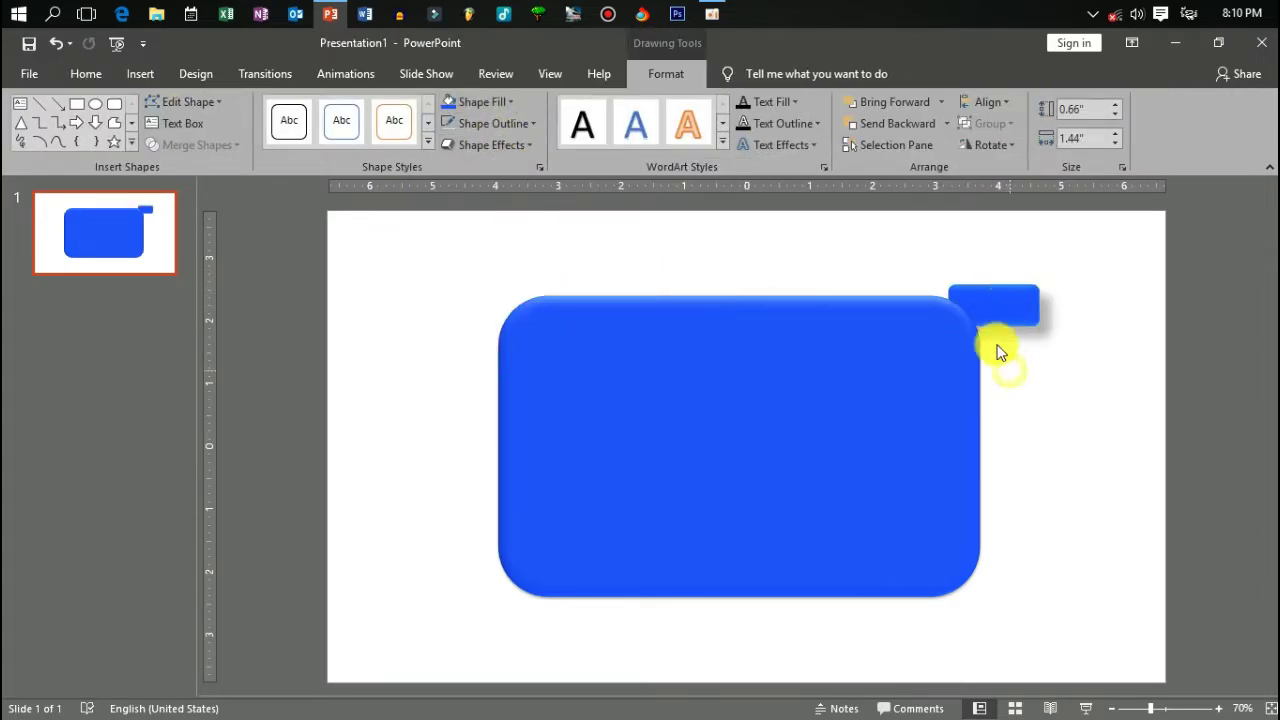
drag(995, 305, 605, 292)
click(607, 249)
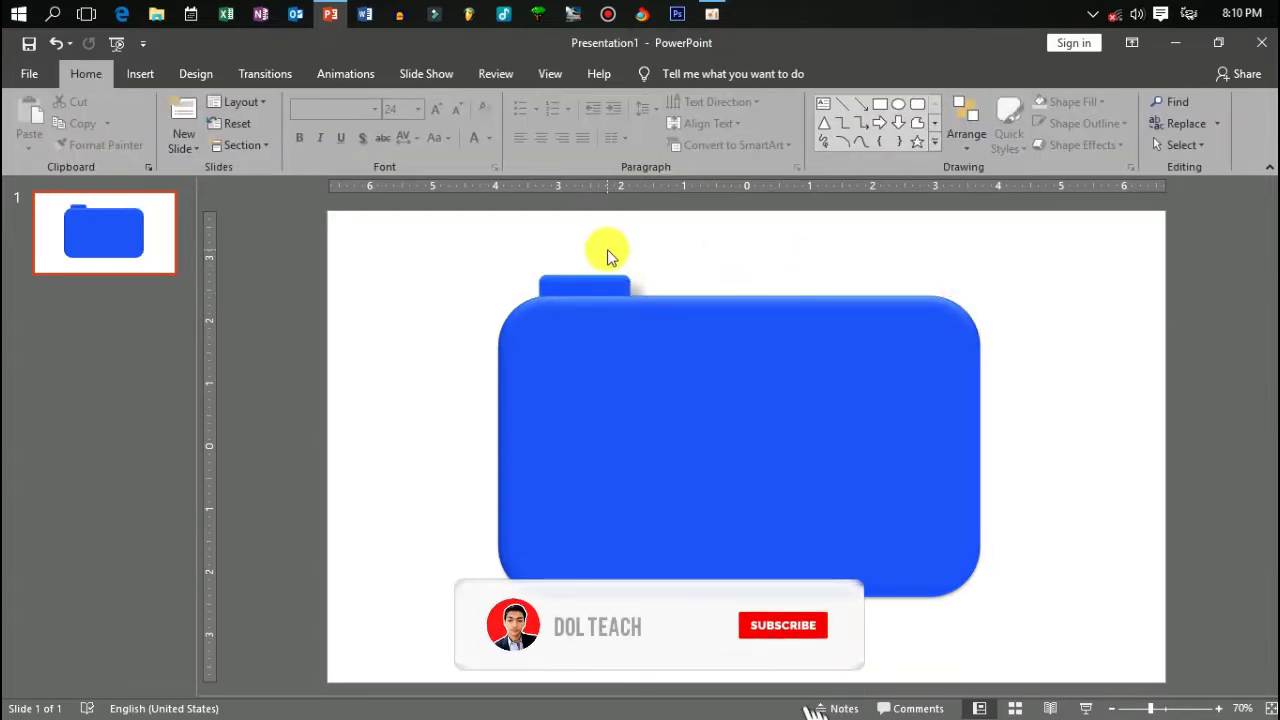
click(141, 76)
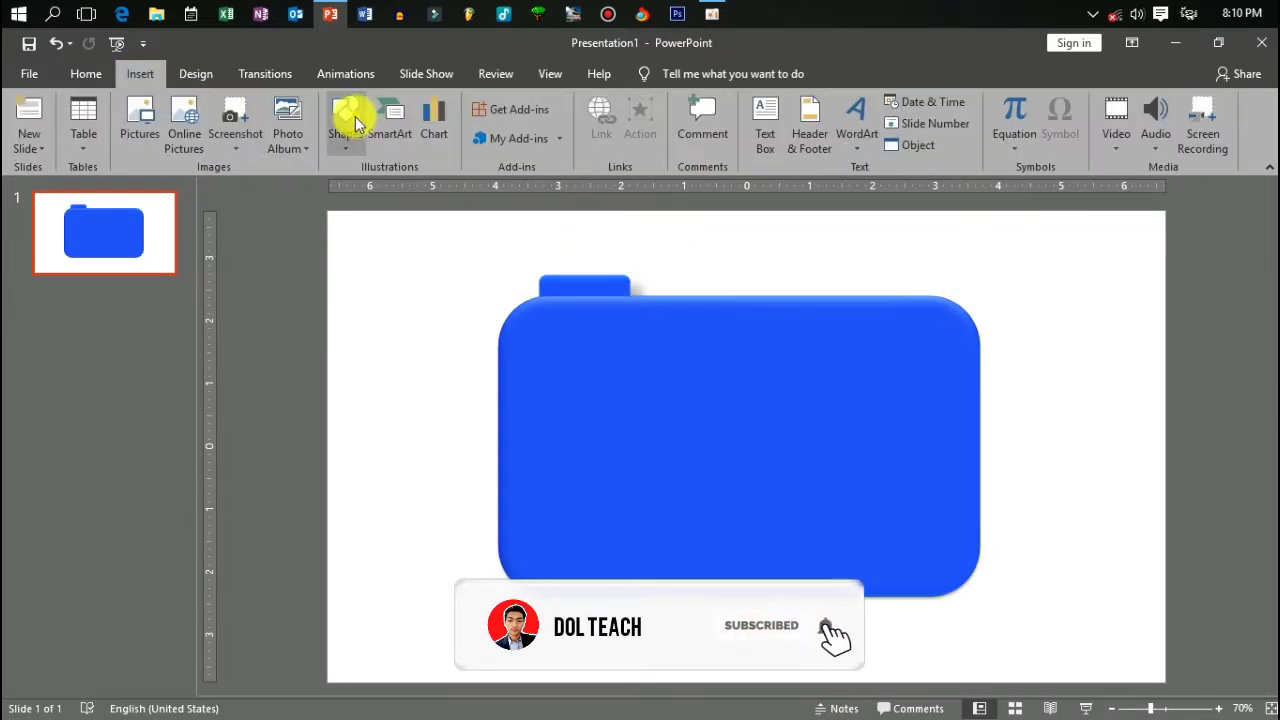
Draw a circle on the rectangle's right side, filled white with no outline
click(357, 122)
click(409, 189)
drag(414, 283, 602, 424)
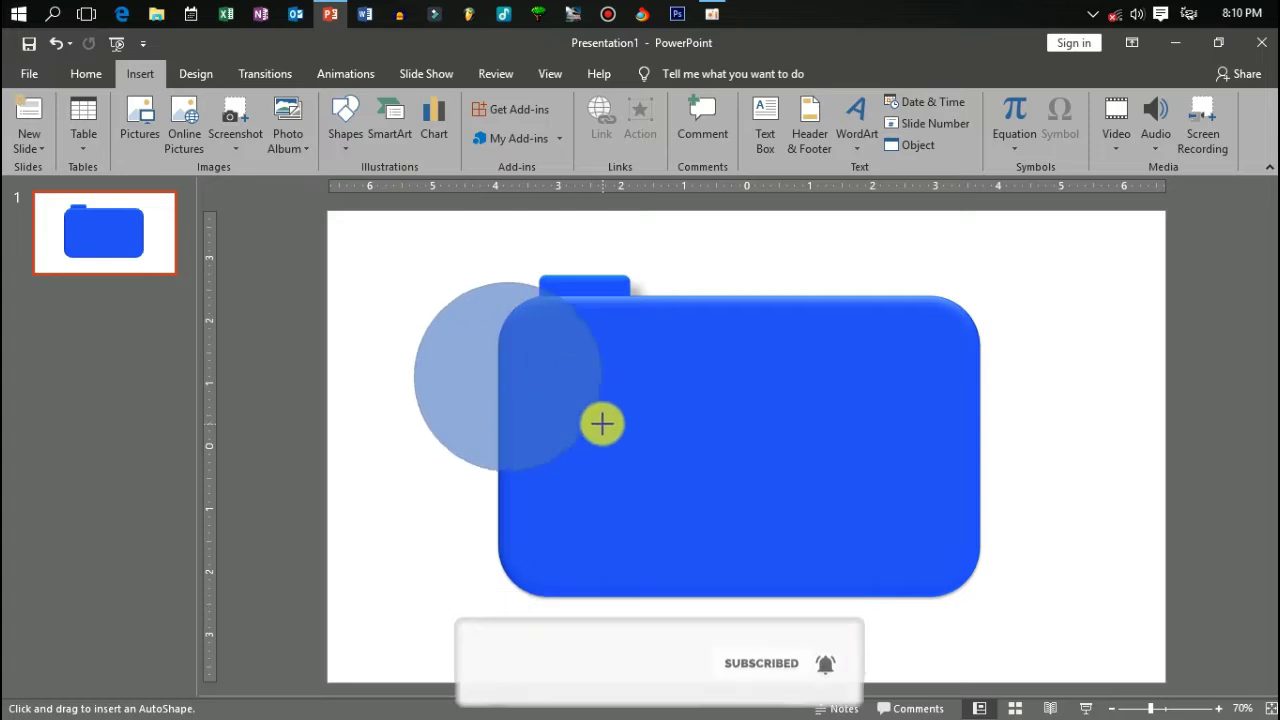
drag(504, 376, 847, 446)
click(480, 101)
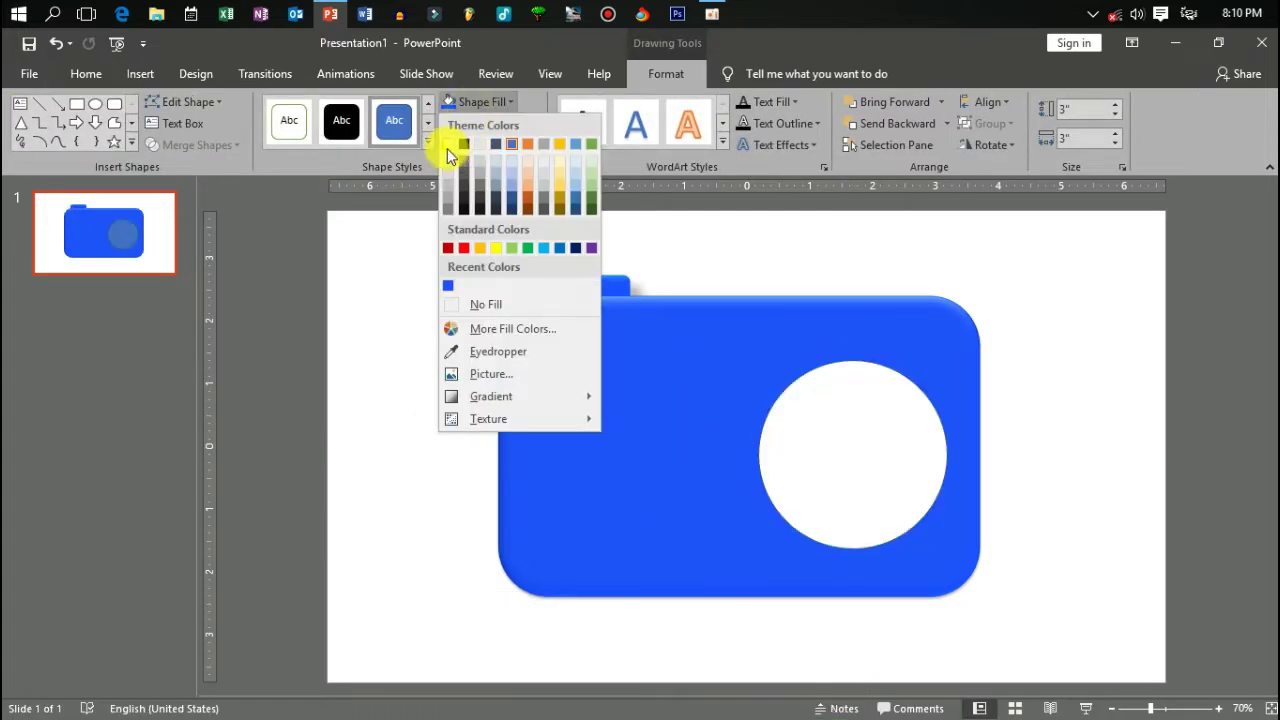
click(452, 136)
click(490, 123)
click(474, 320)
Enlarge the white circle to 3.71", widen the blue body rightward, and shift the circle right
click(970, 370)
drag(903, 454, 904, 446)
click(1023, 434)
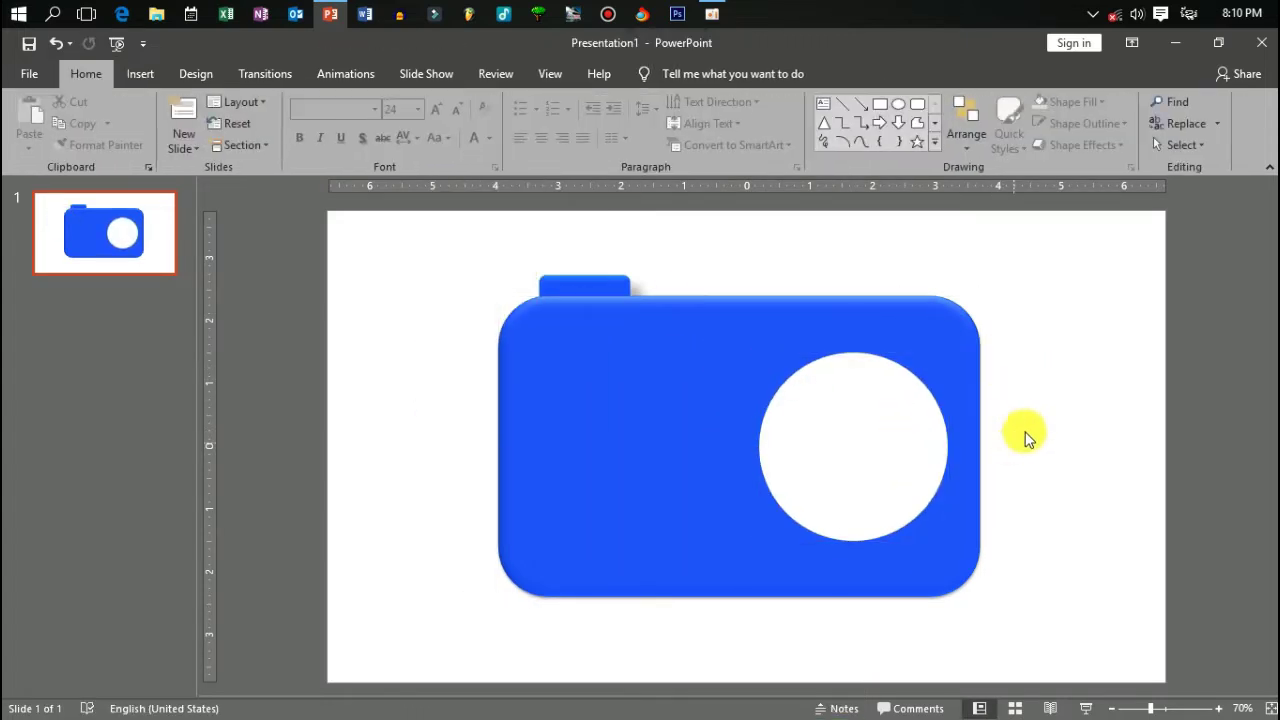
click(905, 492)
drag(943, 543, 965, 566)
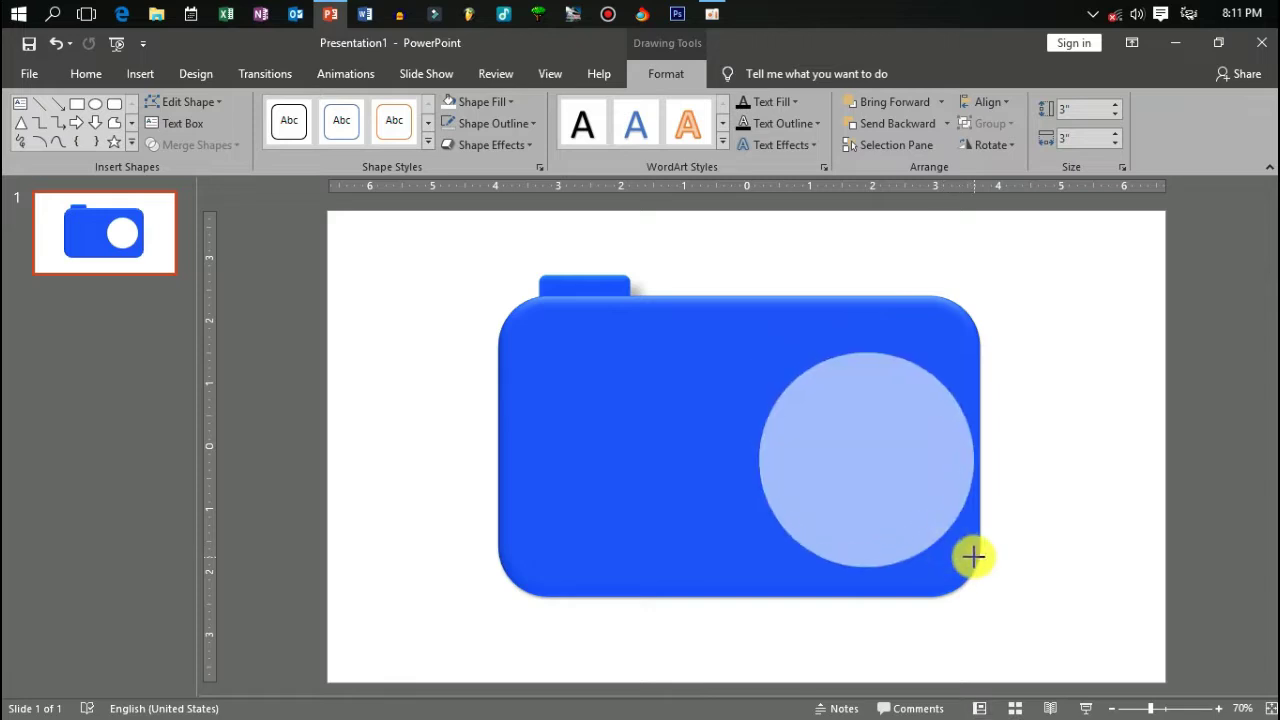
click(971, 400)
drag(980, 446, 1089, 457)
drag(880, 437, 954, 437)
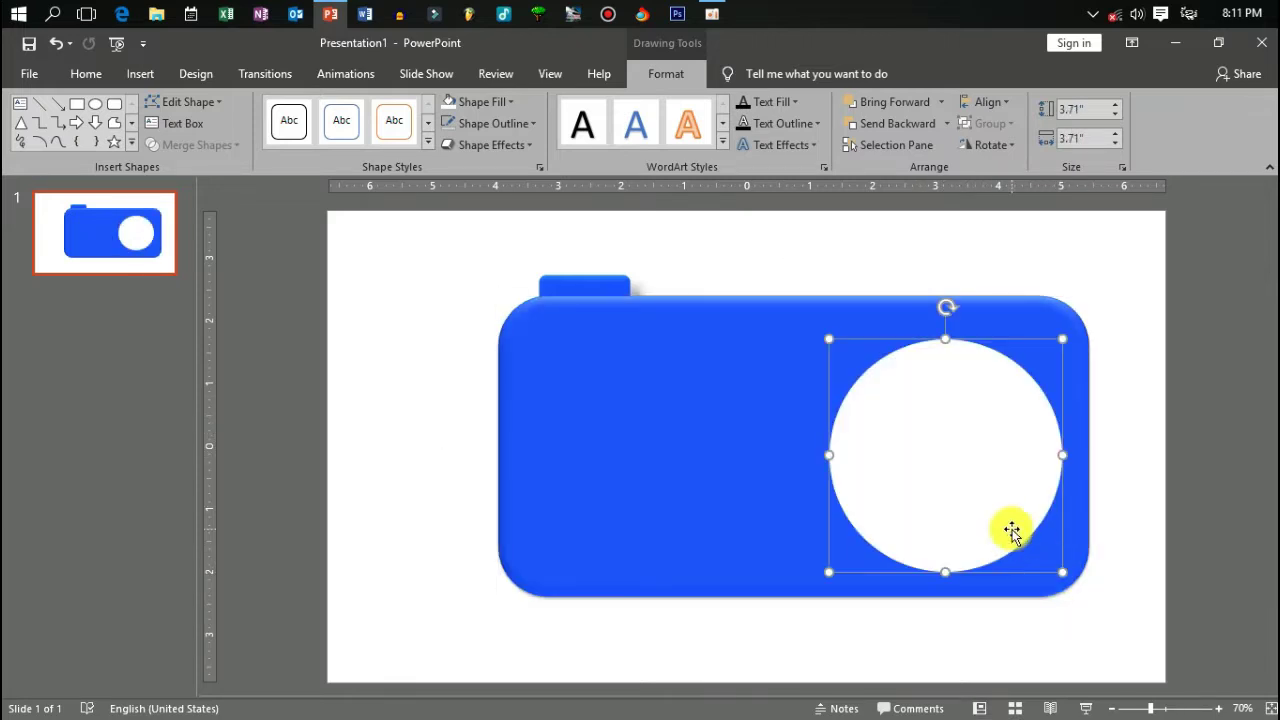
Group the camera shapes, undo the shift, then ungroup them and nudge the white circle
key(ctrl+g)
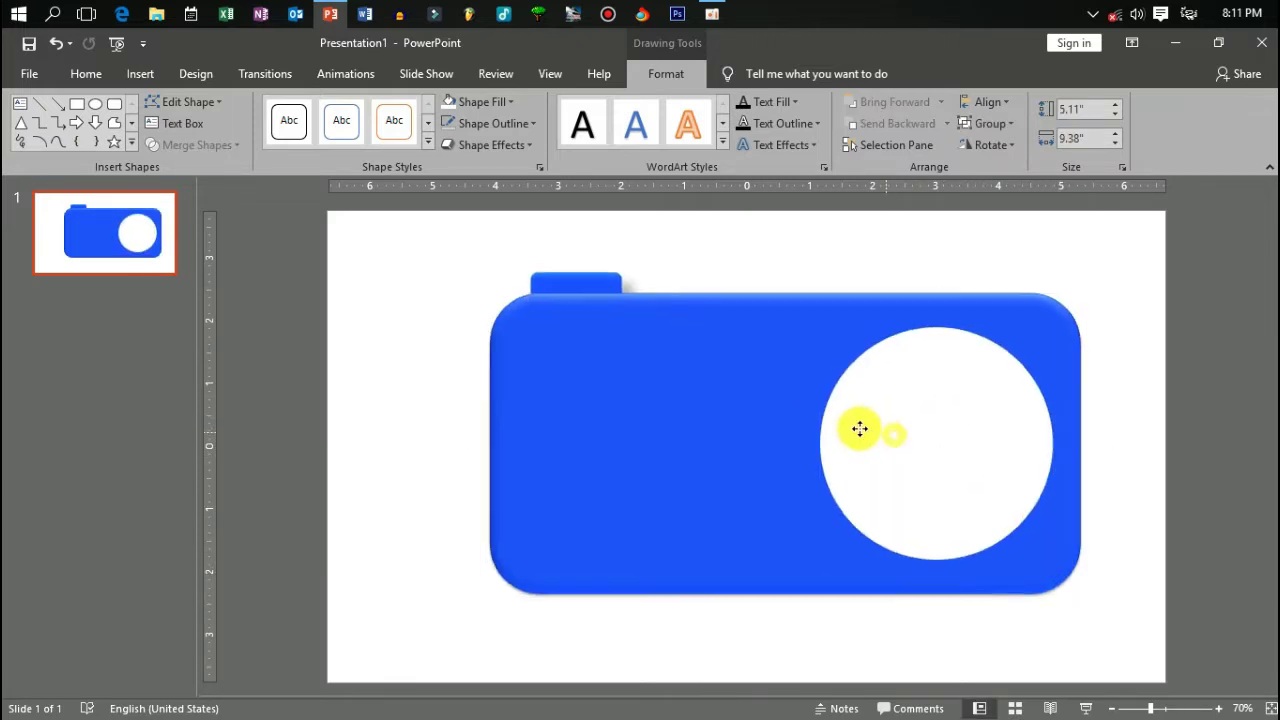
drag(857, 428, 788, 430)
key(ctrl+z)
click(506, 295)
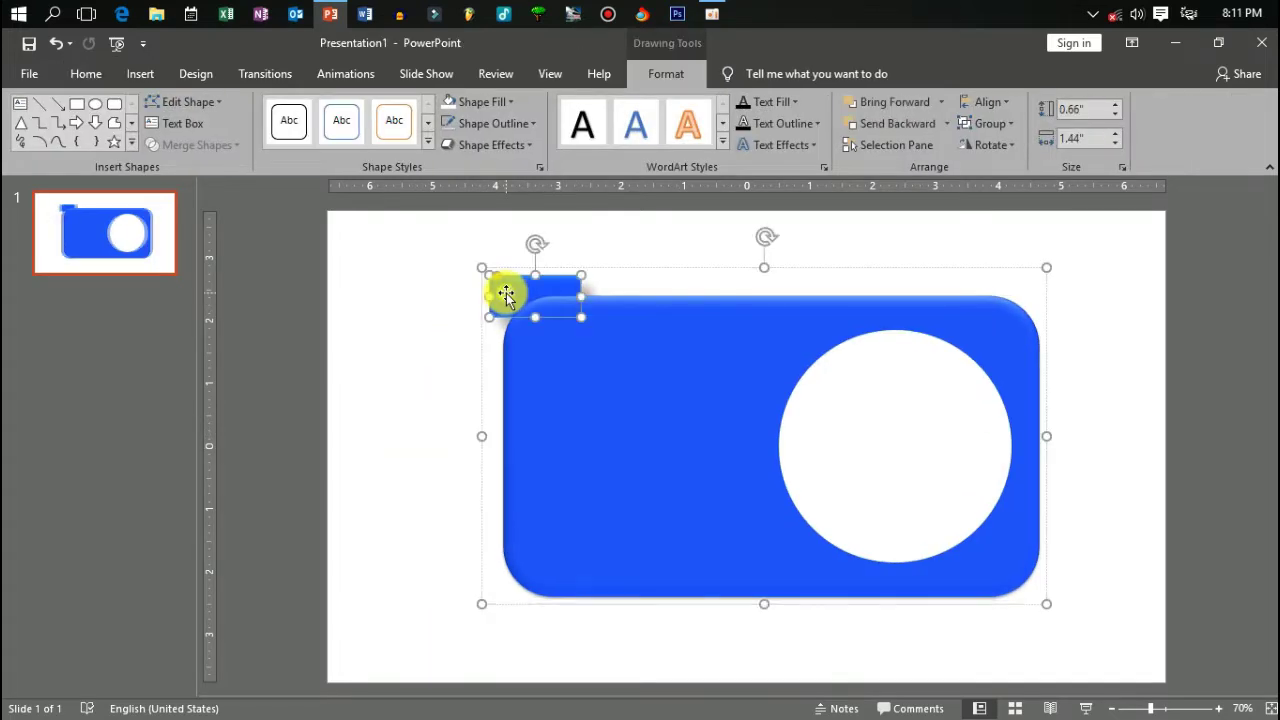
click(467, 352)
right_click(702, 414)
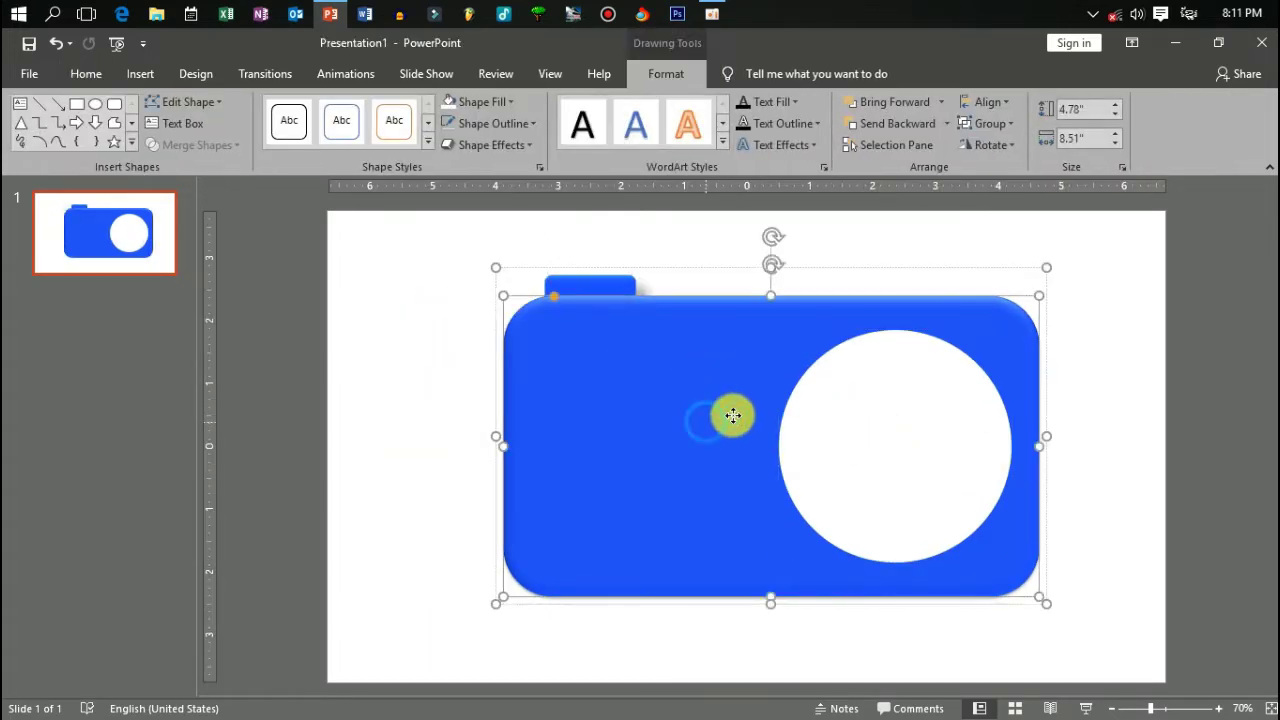
click(880, 515)
mouse_move(937, 430)
mouse_down()
mouse_move(907, 430)
mouse_move(933, 459)
mouse_up()
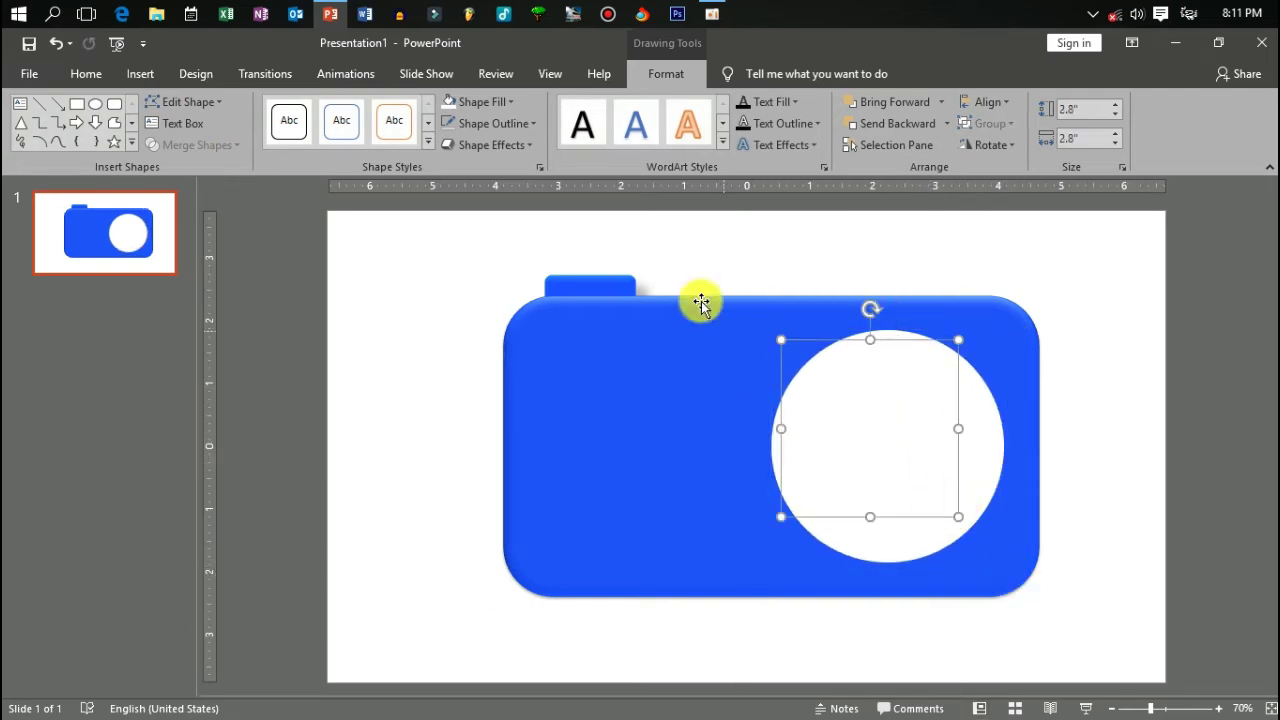
Fill the 2.8" inner circle black, duplicate it, and fill the smaller 2.28" copy purple
click(482, 101)
click(462, 142)
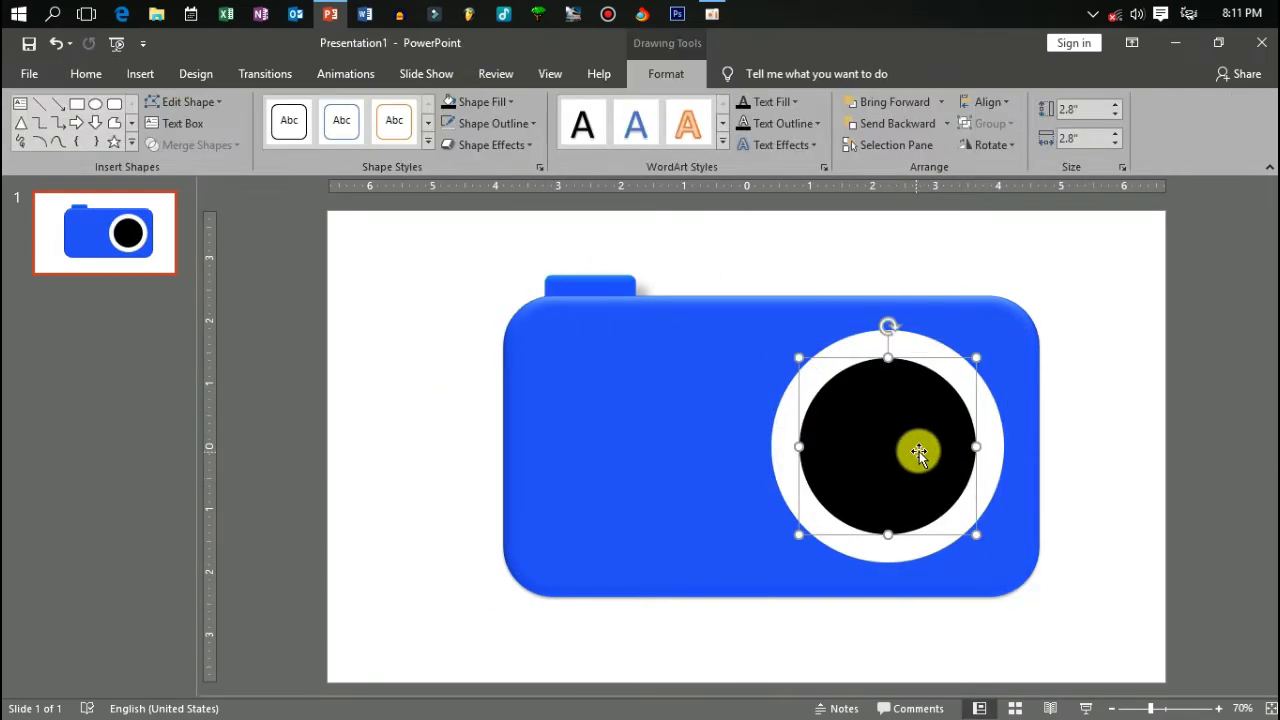
key(ctrl+v)
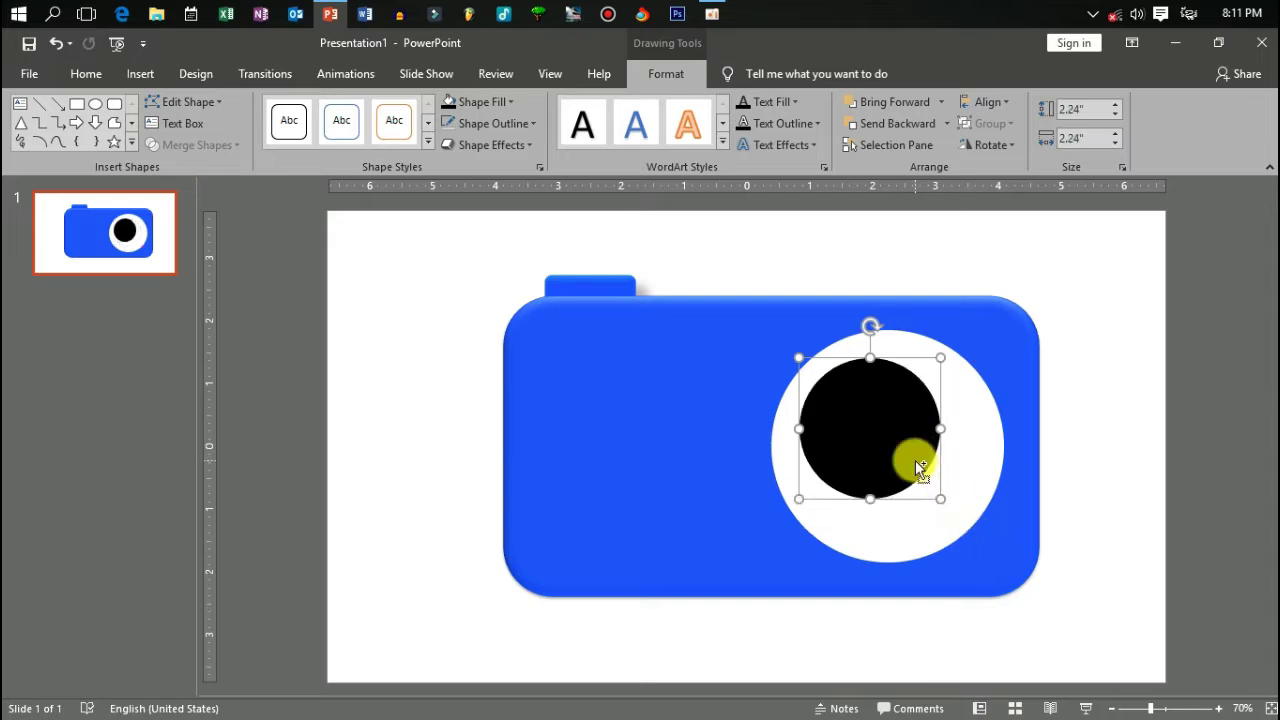
click(482, 101)
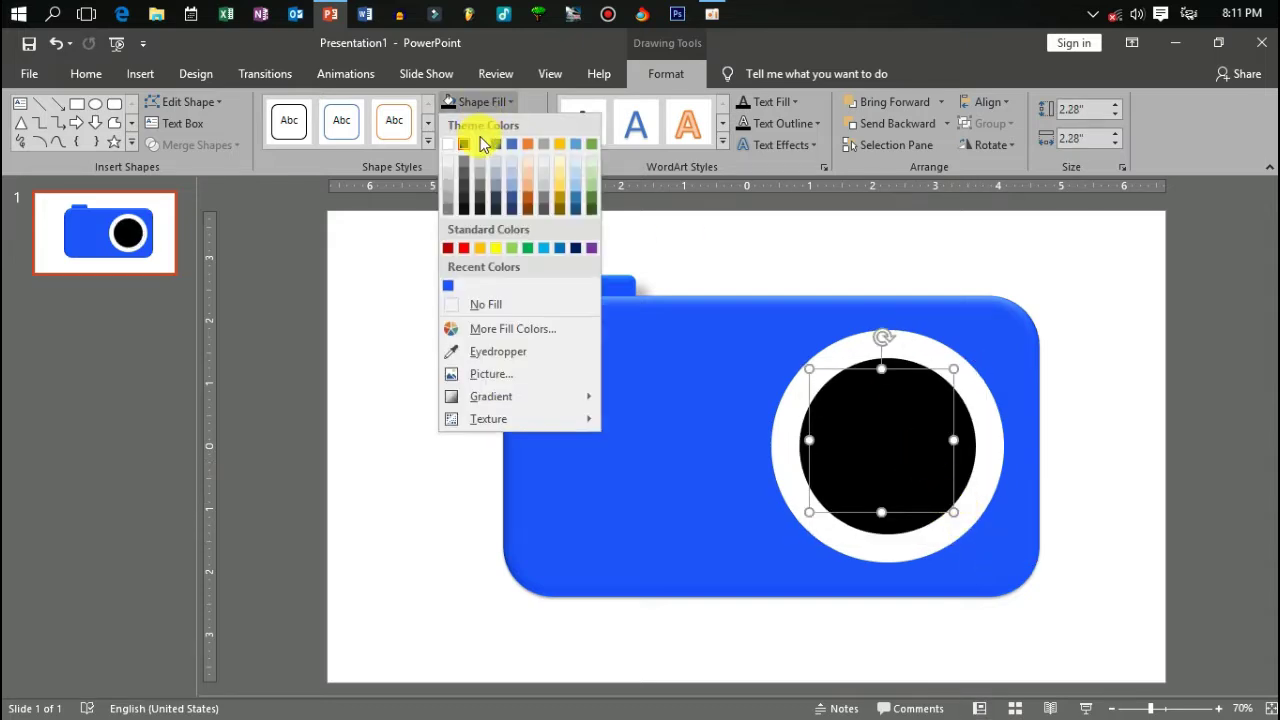
click(591, 248)
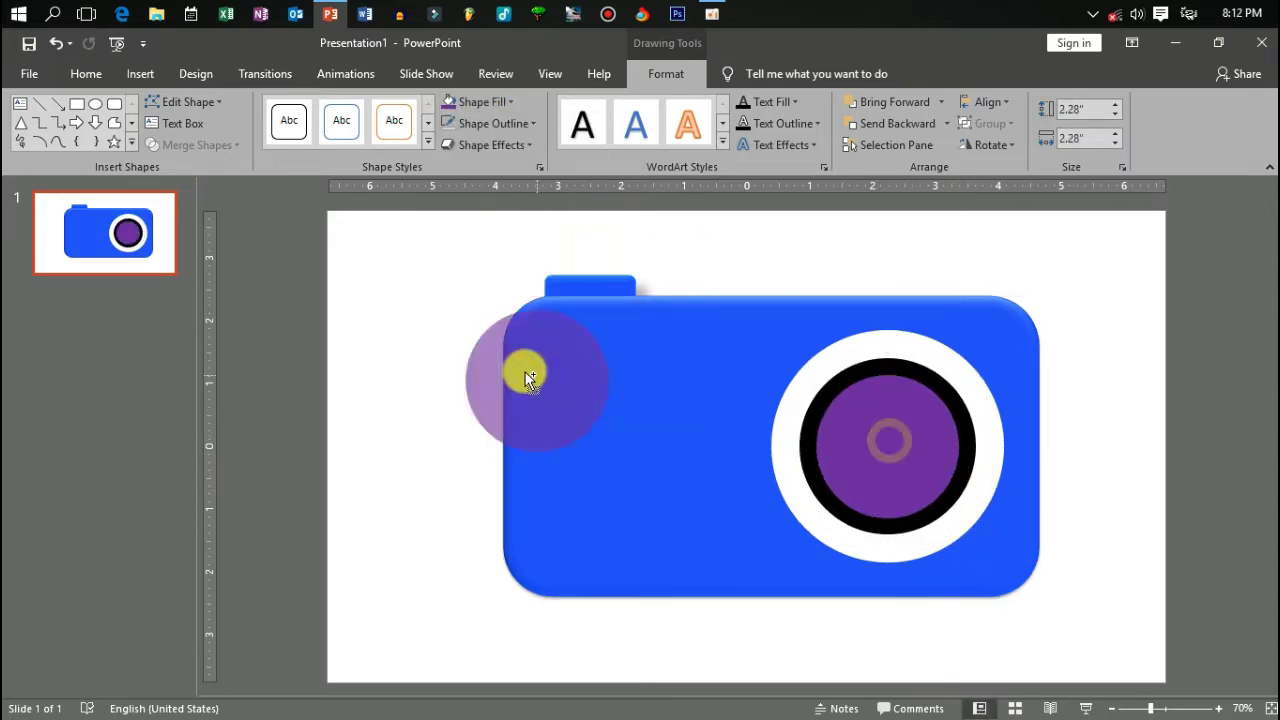
Copy the purple circle and merge it with a rectangle over one half, leaving a purple half circle
drag(529, 378, 395, 277)
drag(341, 244, 432, 438)
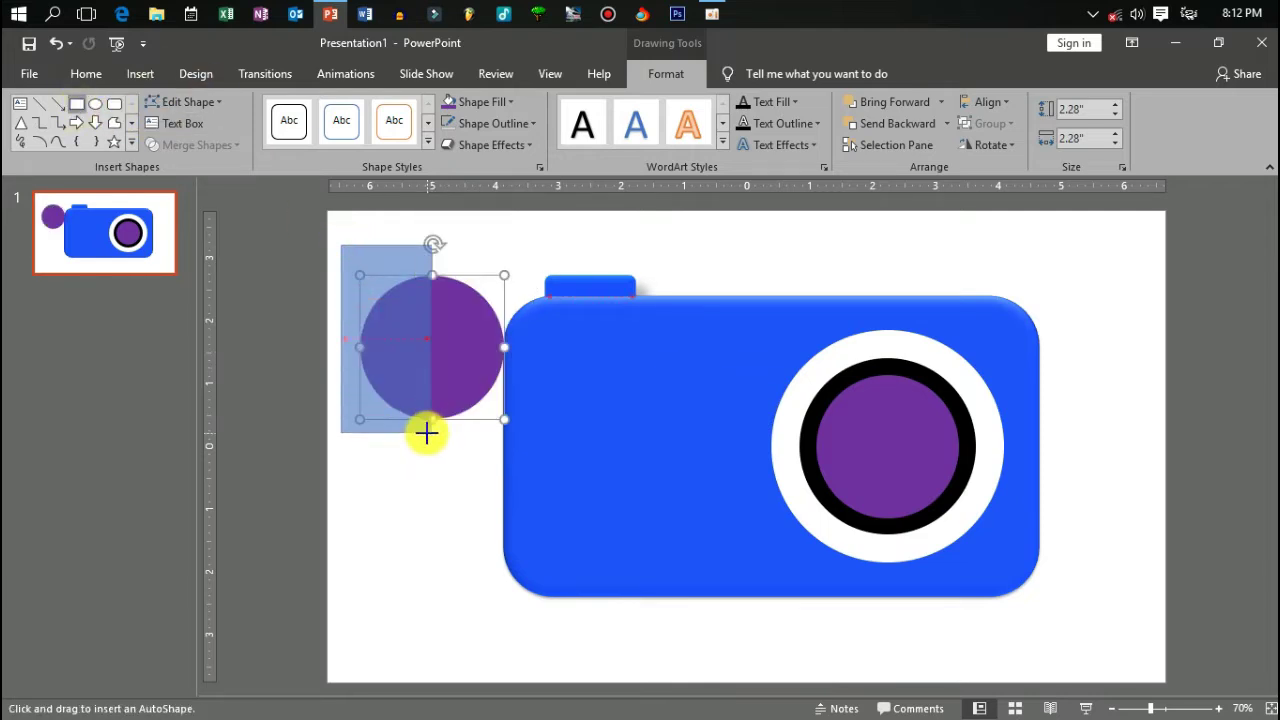
click(394, 257)
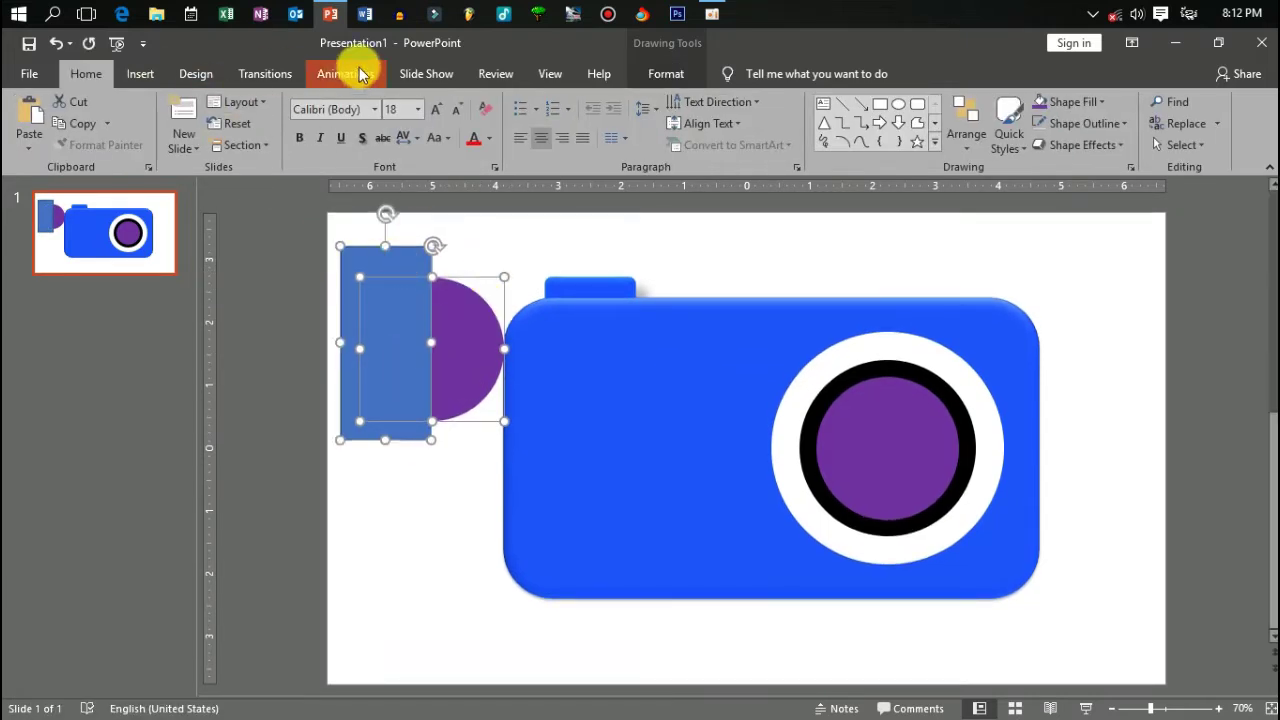
shift+click(451, 280)
click(690, 74)
click(200, 143)
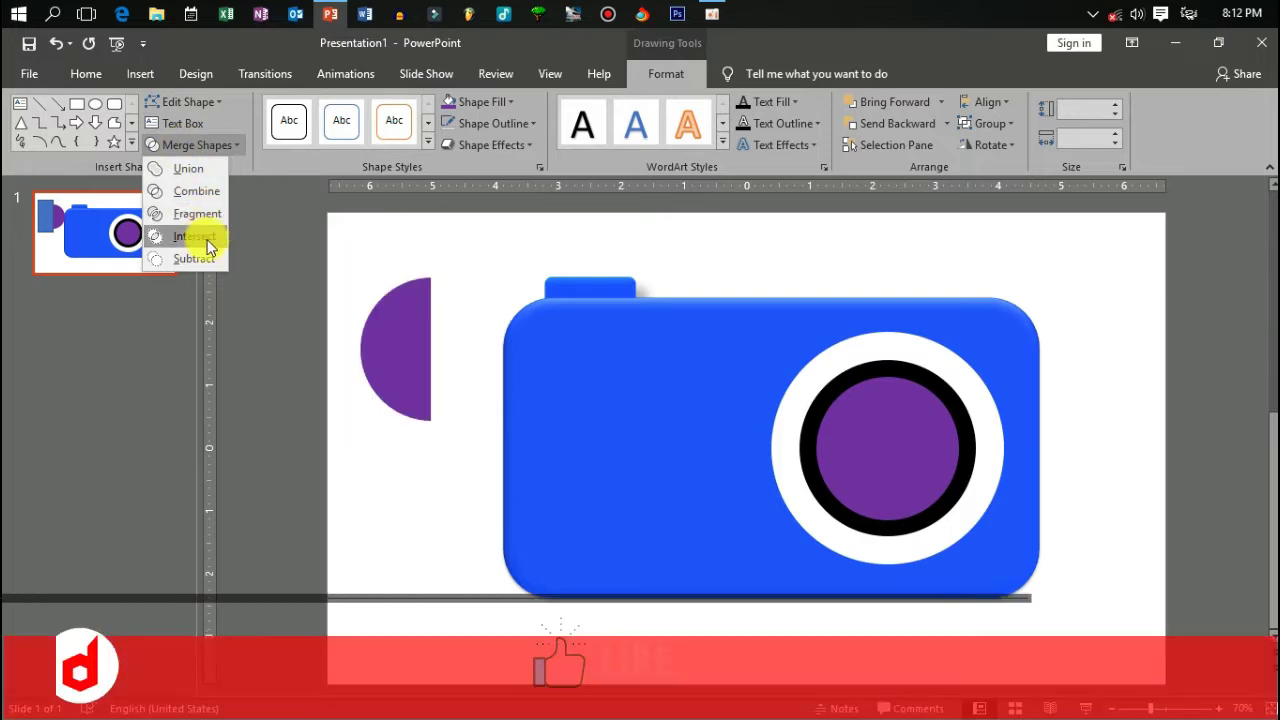
click(206, 246)
Move the half circle into the black ring, flip it horizontally, and rotate the two lens halves
drag(412, 385, 851, 448)
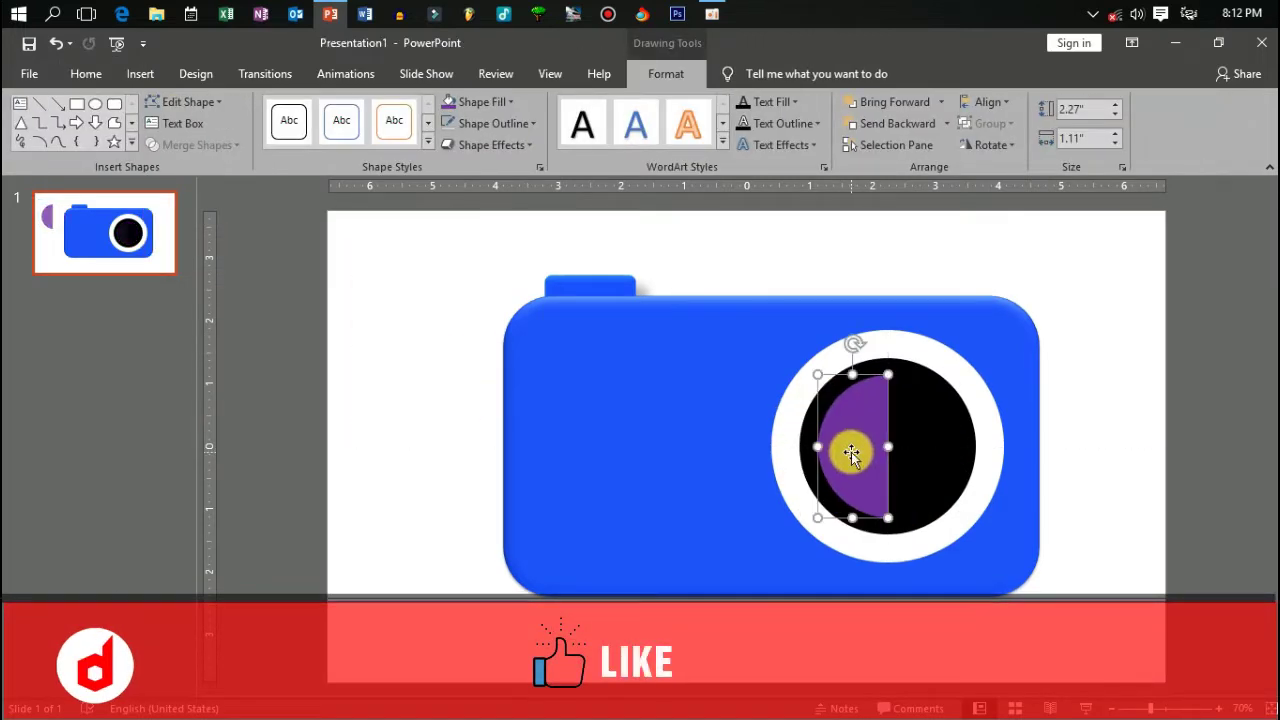
click(985, 155)
click(988, 228)
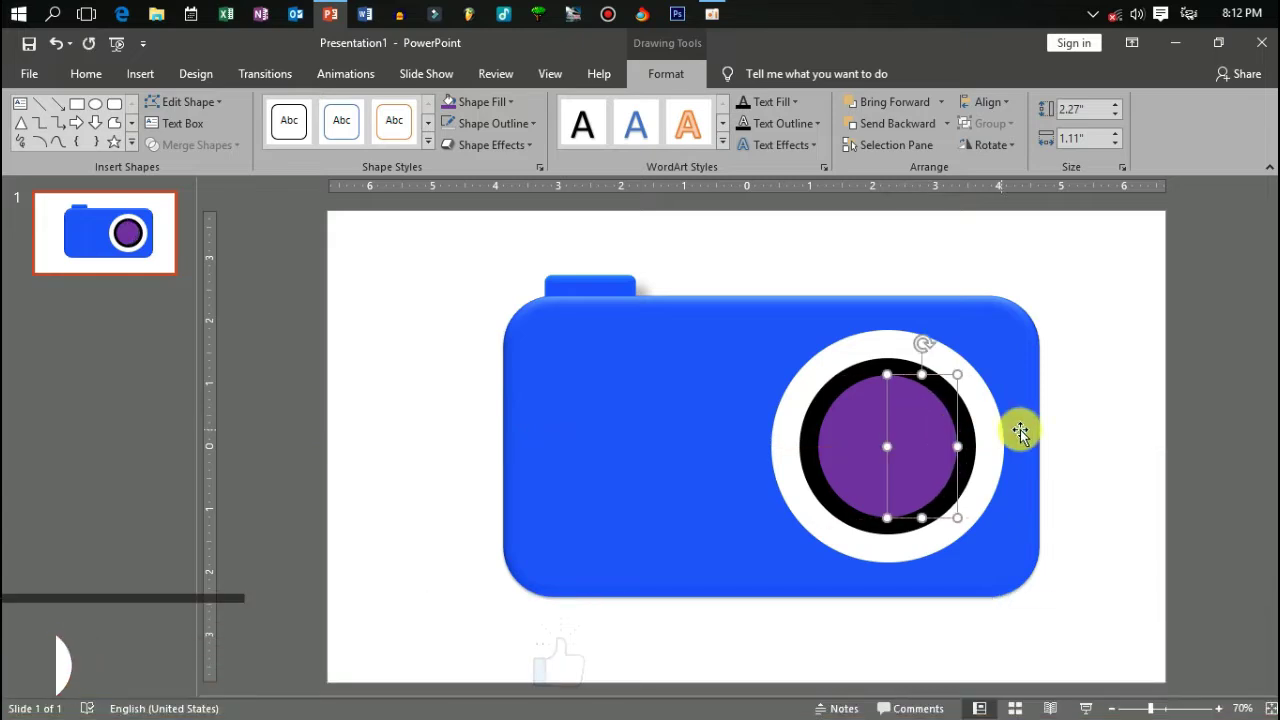
click(1082, 463)
click(893, 450)
click(1071, 466)
click(893, 445)
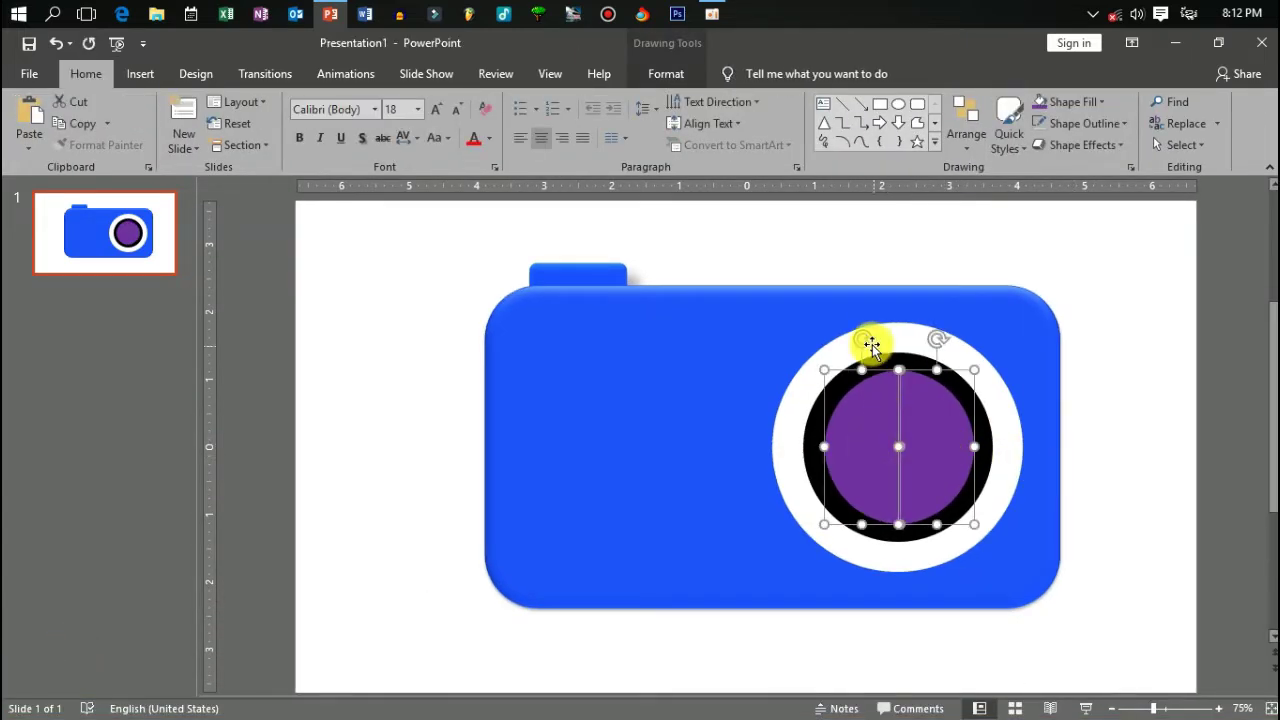
mouse_move(864, 340)
mouse_down()
mouse_move(929, 358)
mouse_move(864, 352)
mouse_up()
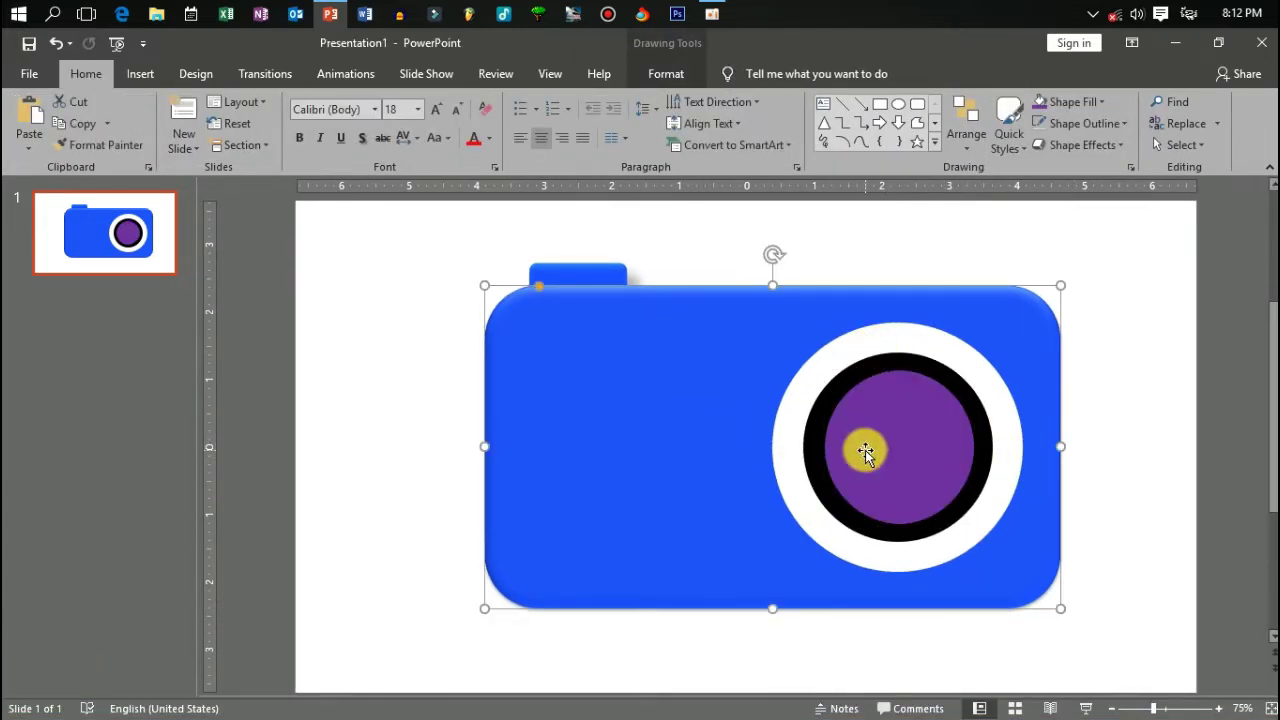
Recolour the right lens half to magenta-purple RGB 161, 33, 175
click(666, 74)
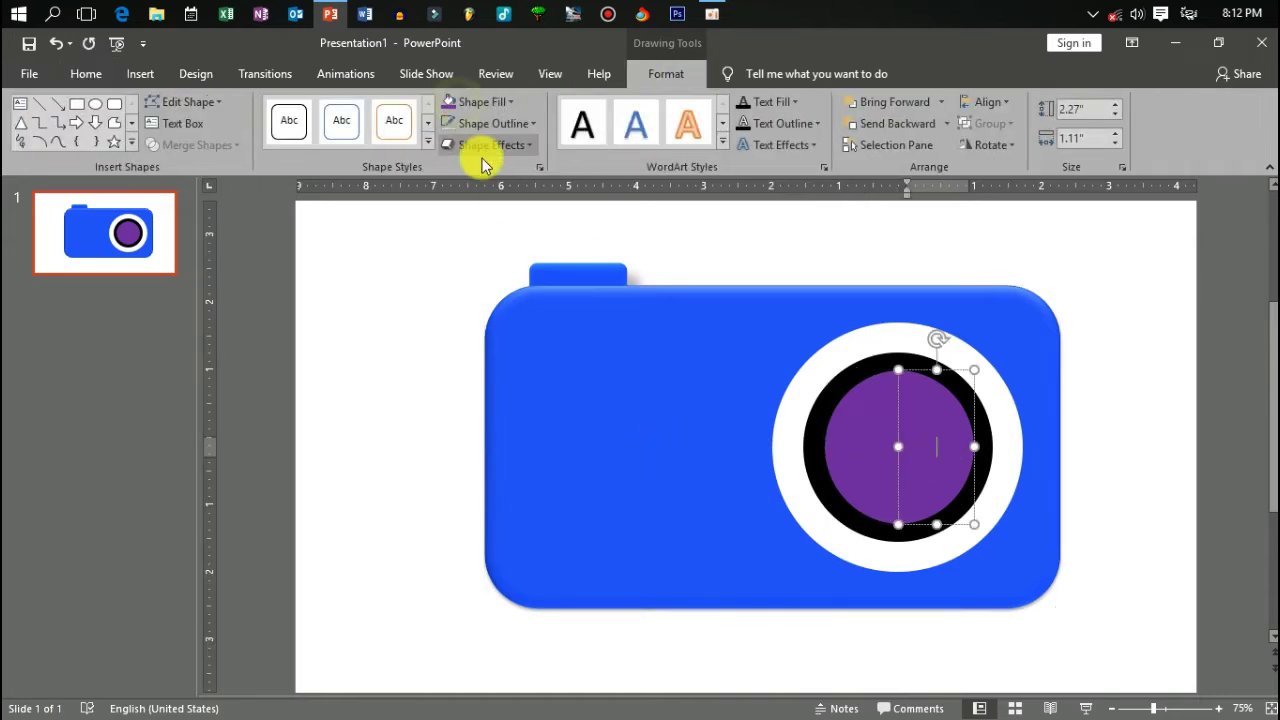
click(480, 101)
click(510, 328)
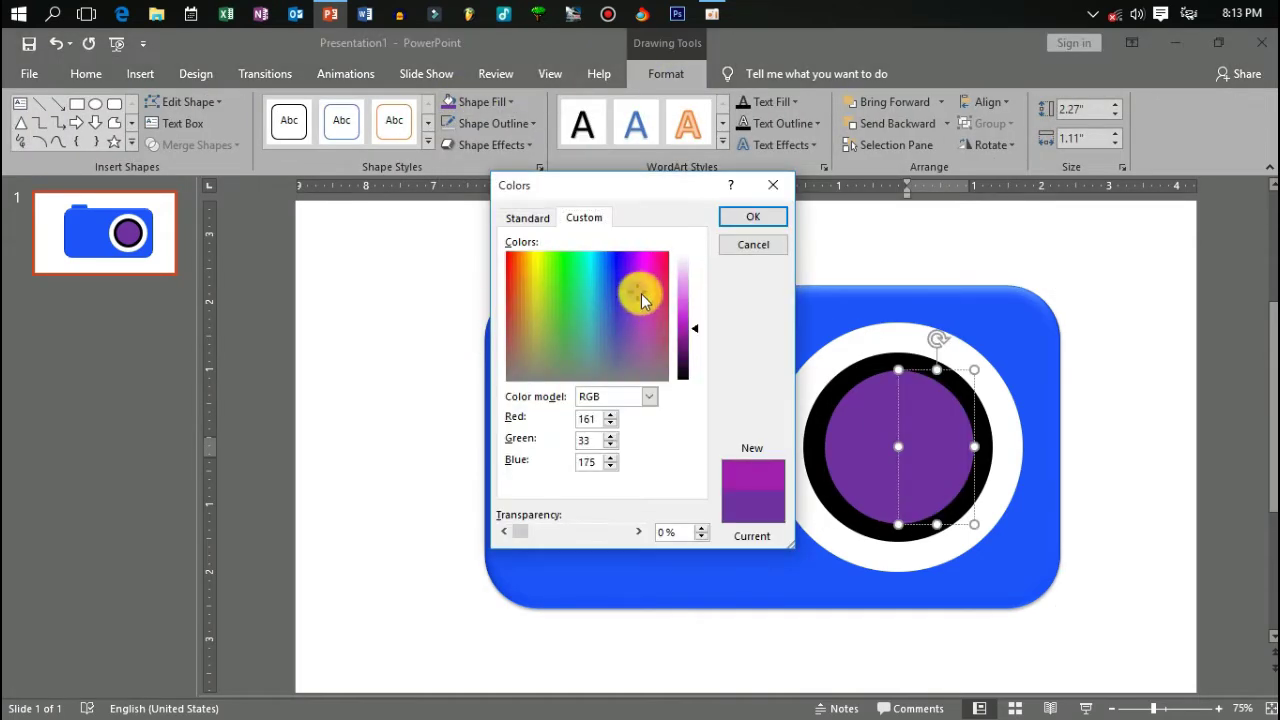
click(741, 216)
Rotate the two-tone lens so its seam tilts diagonally
click(703, 389)
click(1082, 394)
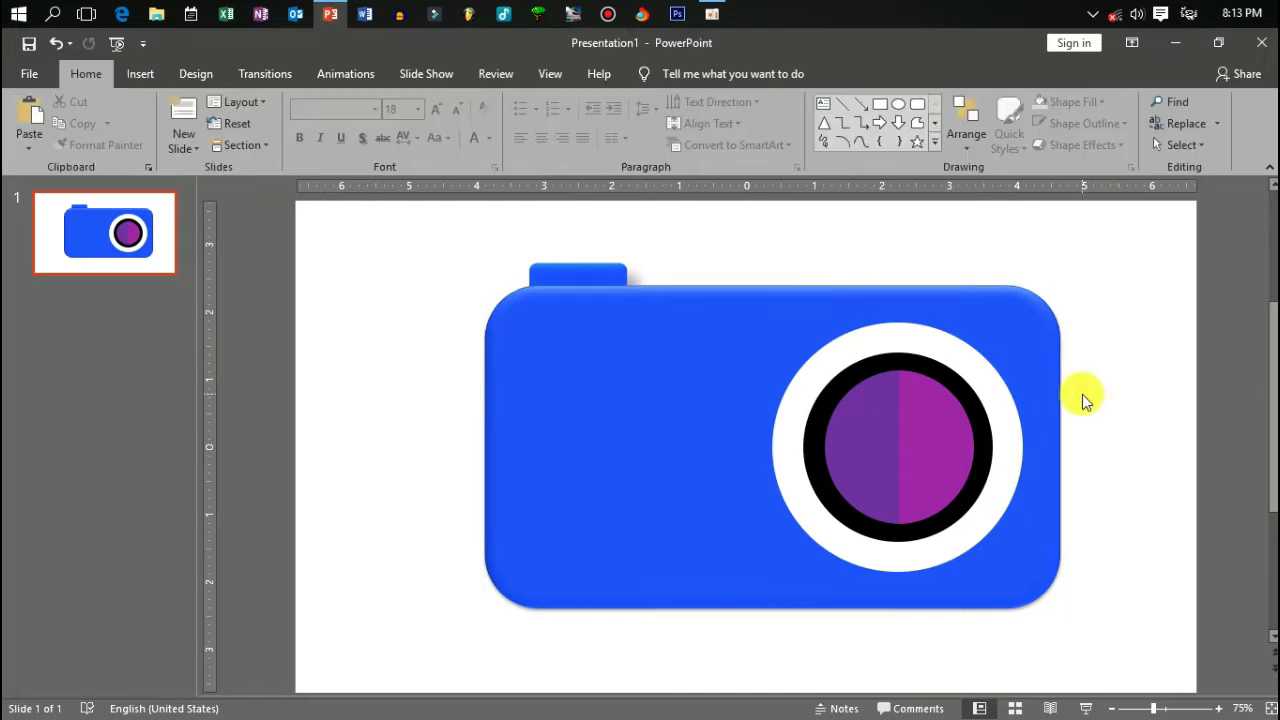
click(950, 440)
mouse_move(894, 518)
mouse_down()
mouse_move(922, 345)
mouse_move(970, 412)
mouse_up()
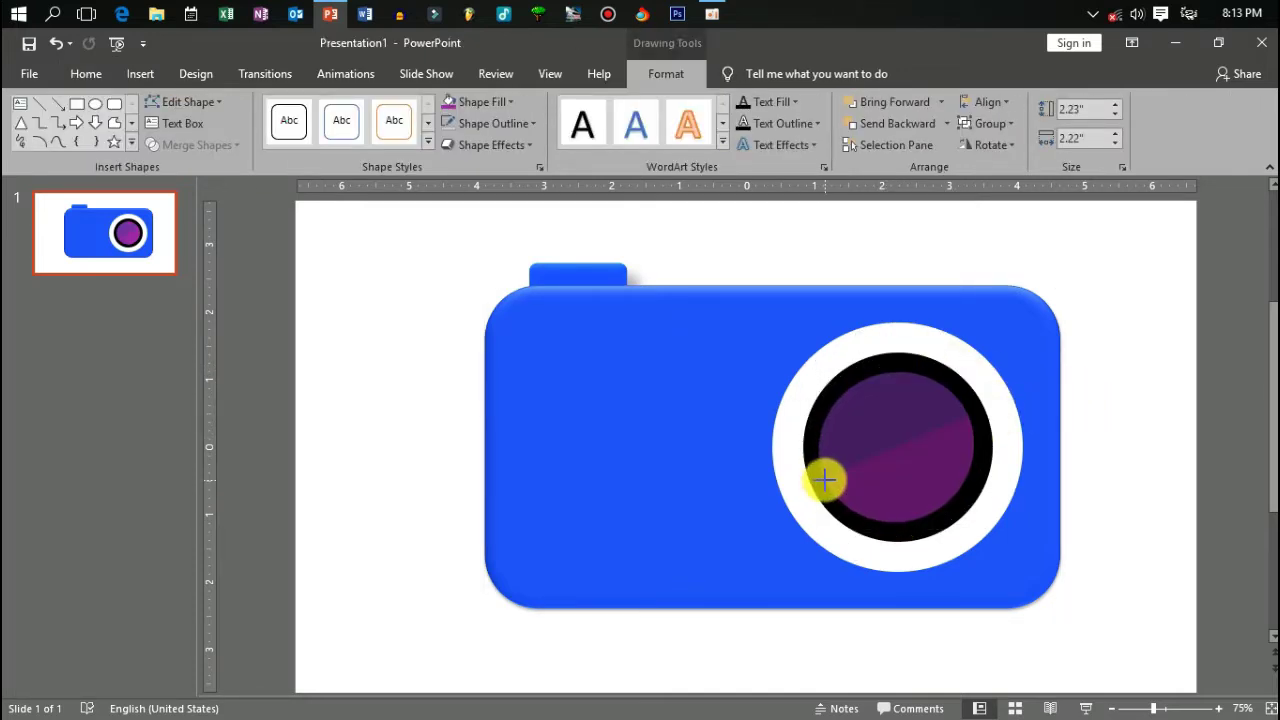
Widen the black lens ring slightly to the left
click(777, 451)
click(1114, 426)
click(801, 446)
drag(801, 446, 795, 446)
click(1055, 433)
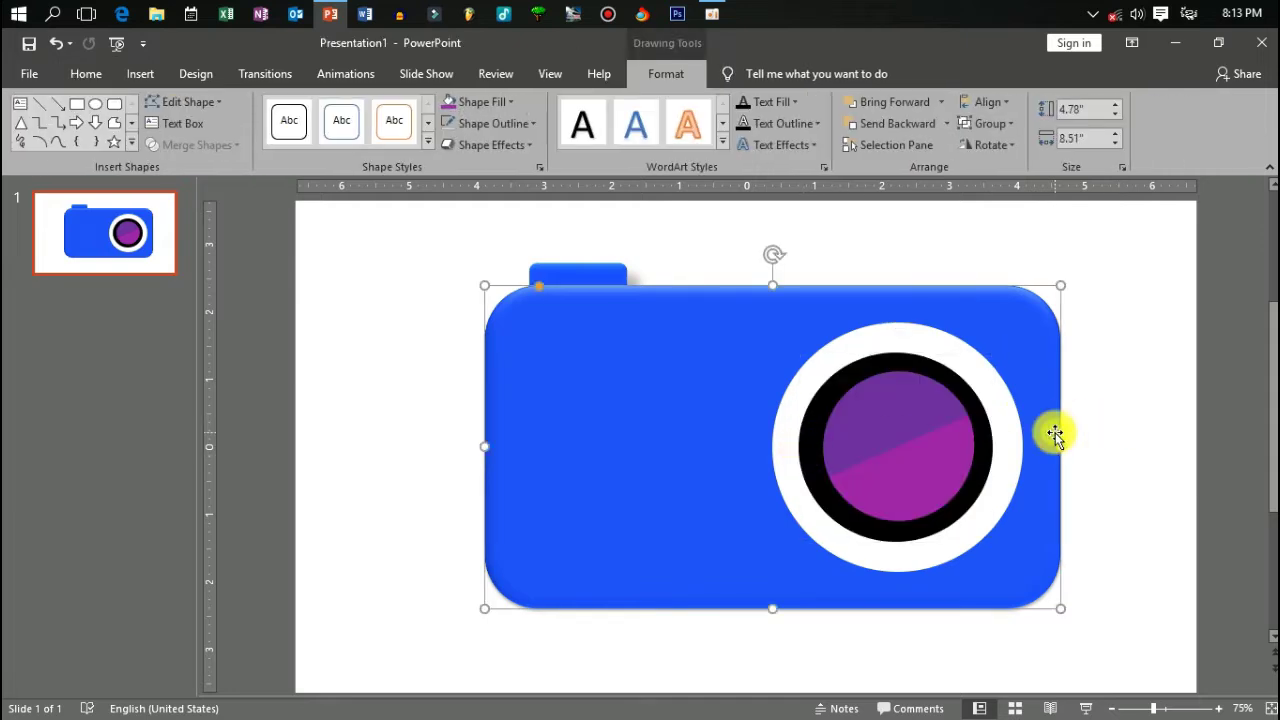
click(1117, 441)
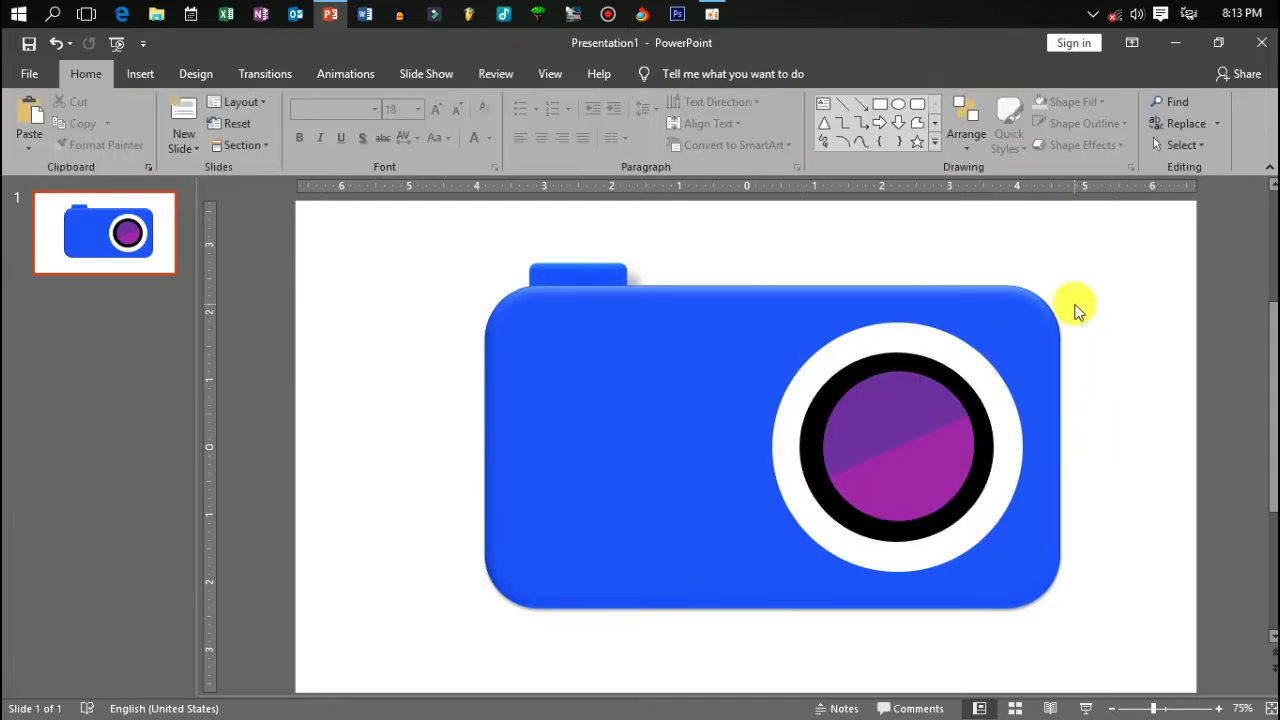
Copy the white lens circle and shrink it into a small flash circle at the camera's top-left
click(851, 357)
ctrl+drag(851, 357, 620, 353)
drag(786, 569, 564, 349)
click(432, 288)
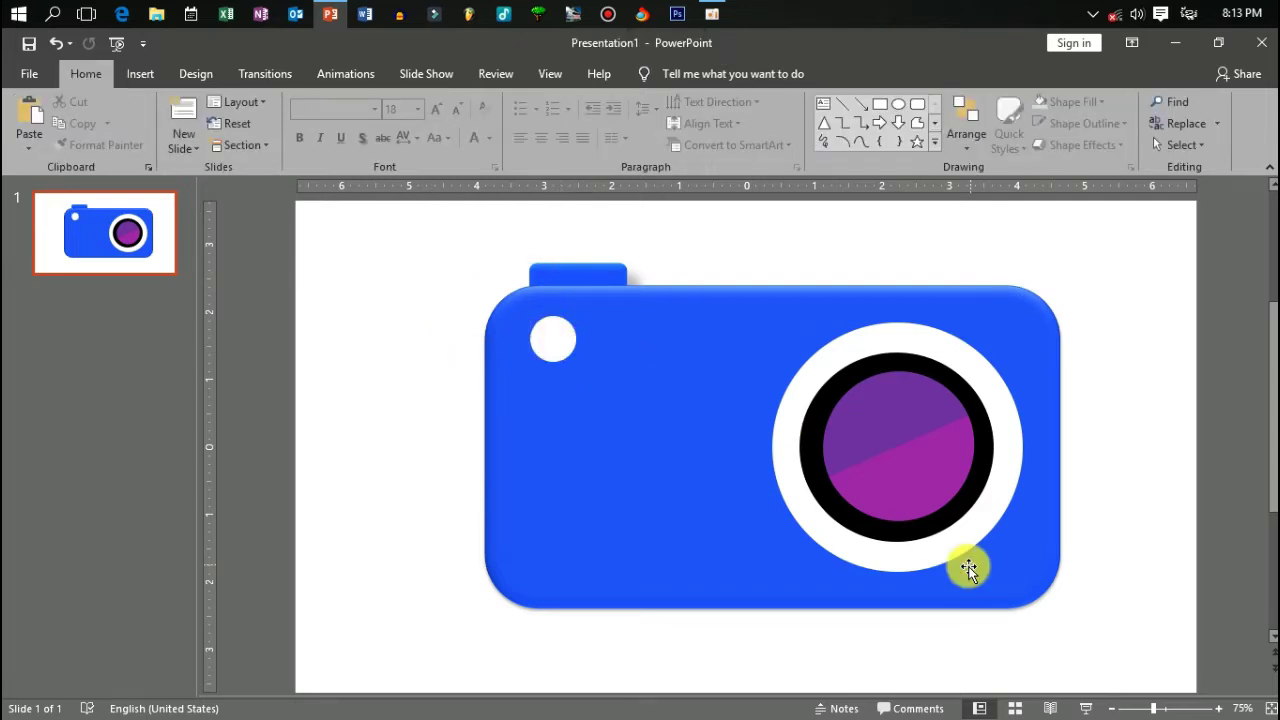
Give the white lens ring an offset outer shadow
click(897, 548)
click(490, 145)
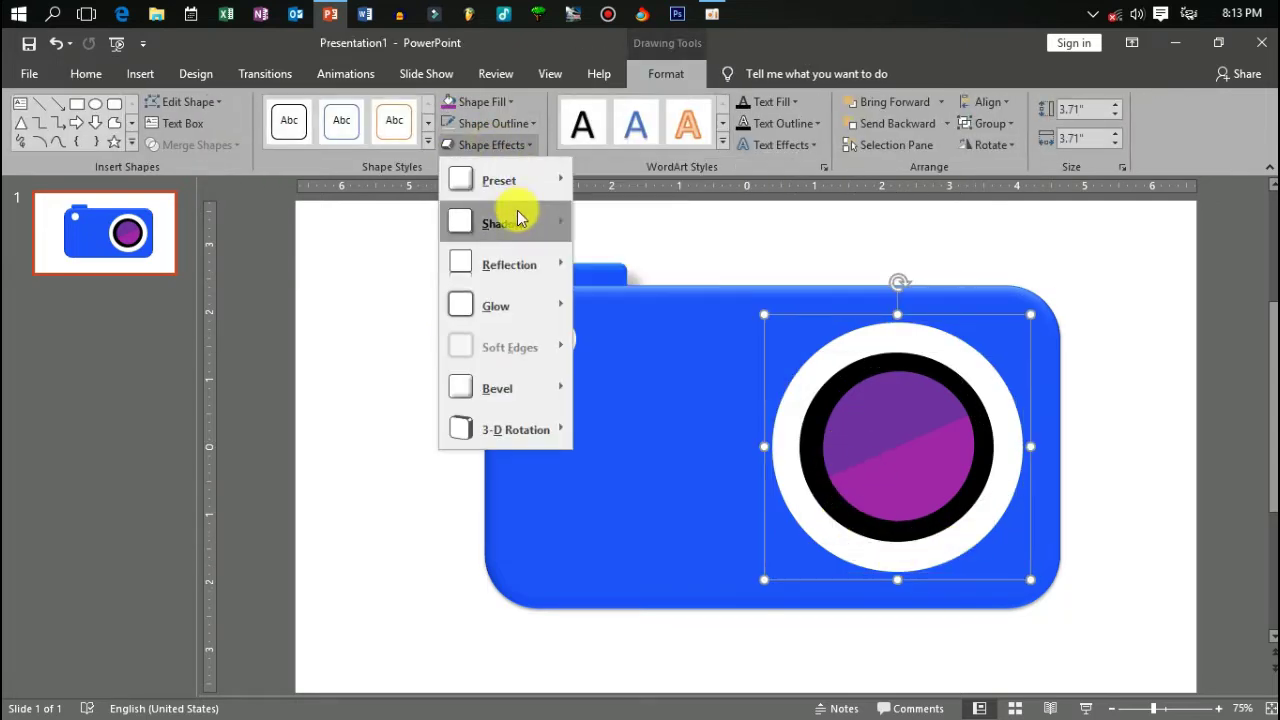
mouse_move(500, 180)
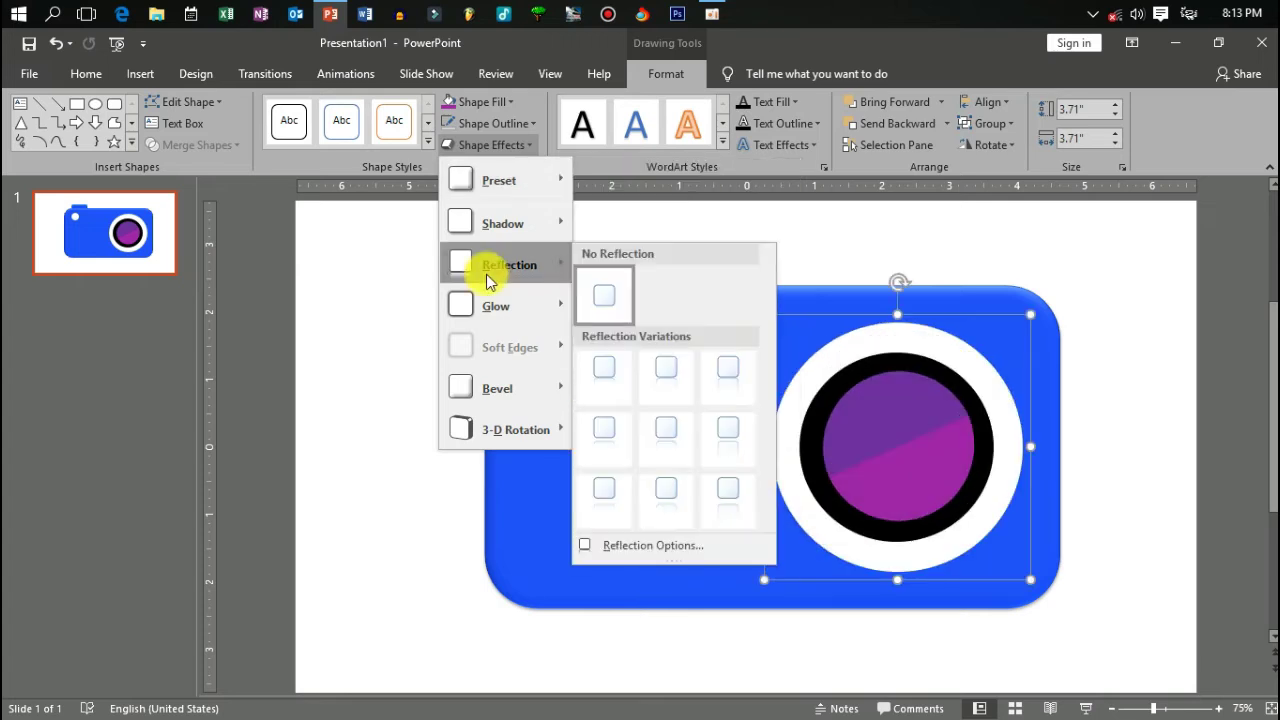
mouse_move(517, 226)
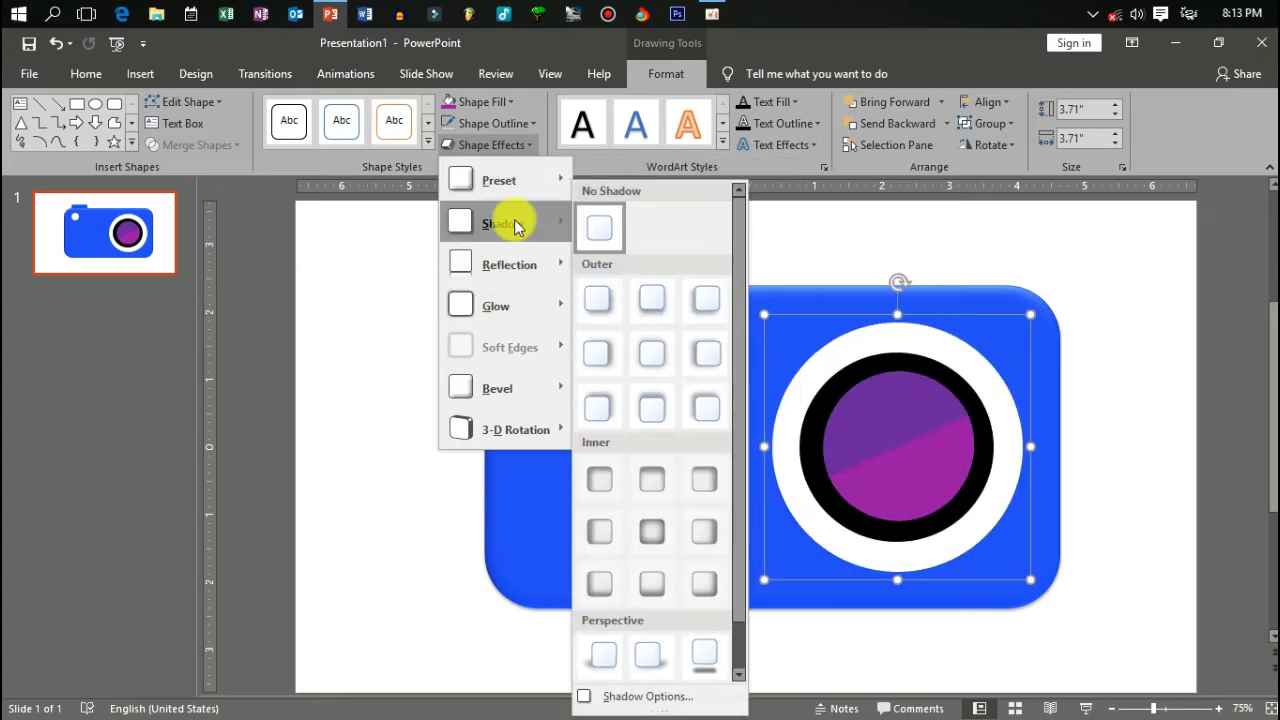
click(704, 305)
click(490, 145)
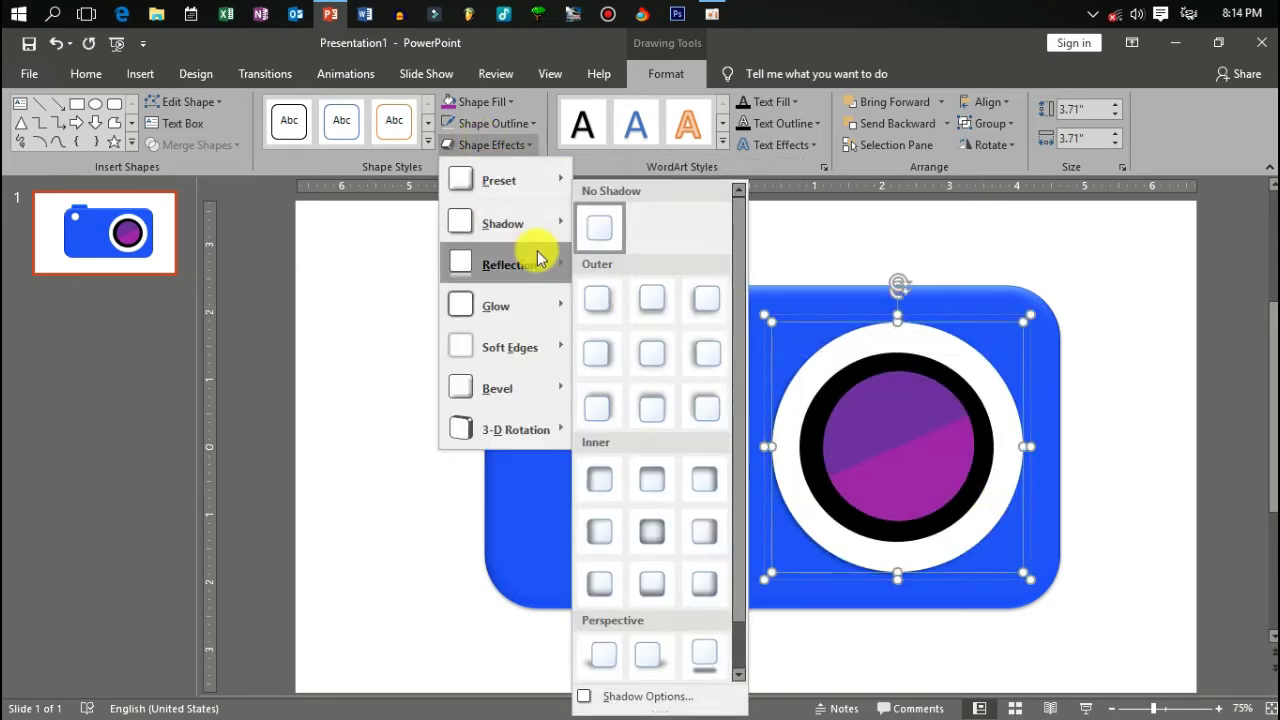
click(597, 298)
click(407, 373)
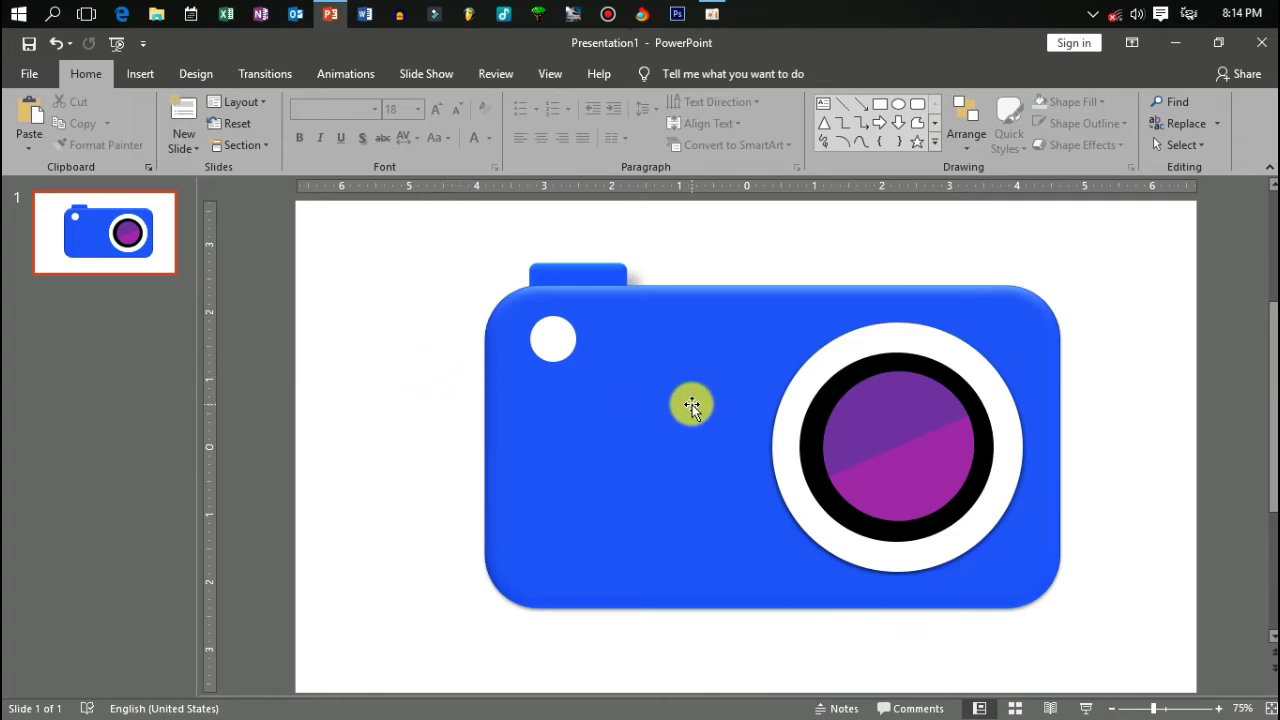
Copy the camera body up and to the left, then duplicate the slide
click(635, 387)
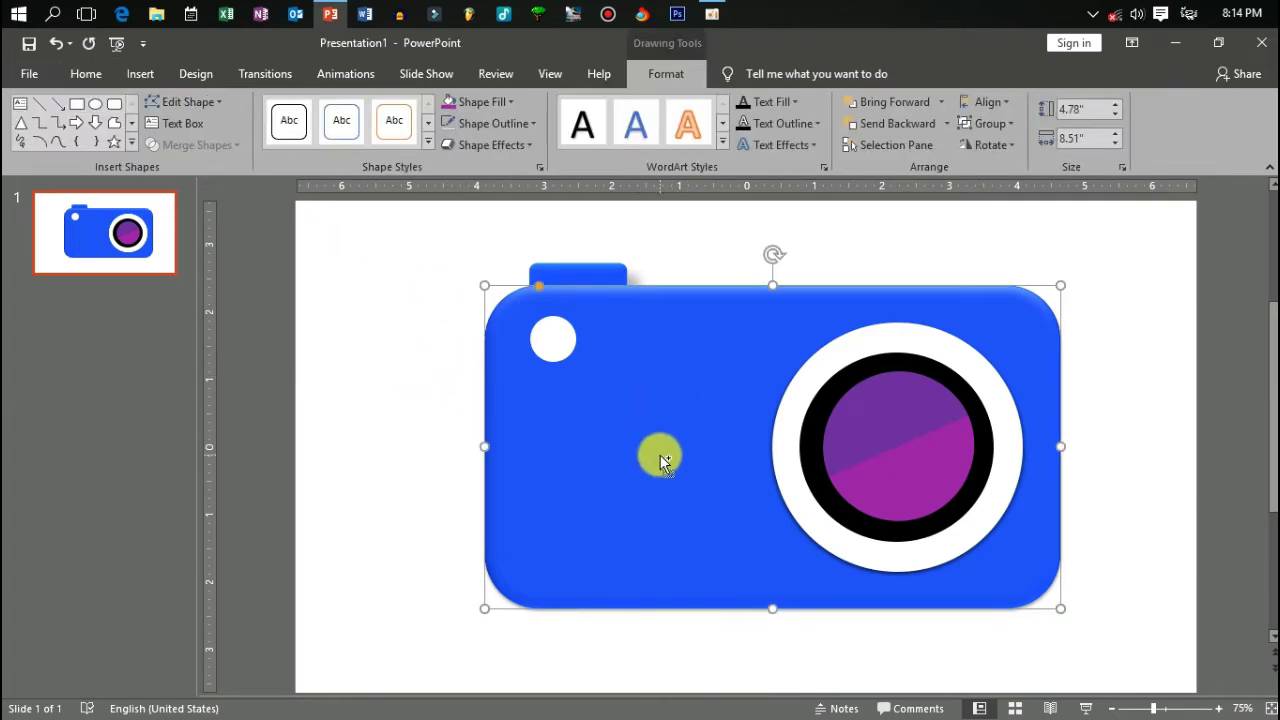
drag(660, 452, 460, 411)
right_click(139, 229)
click(180, 358)
Delete the extra body, lens and small top rectangle on slide 2
click(866, 354)
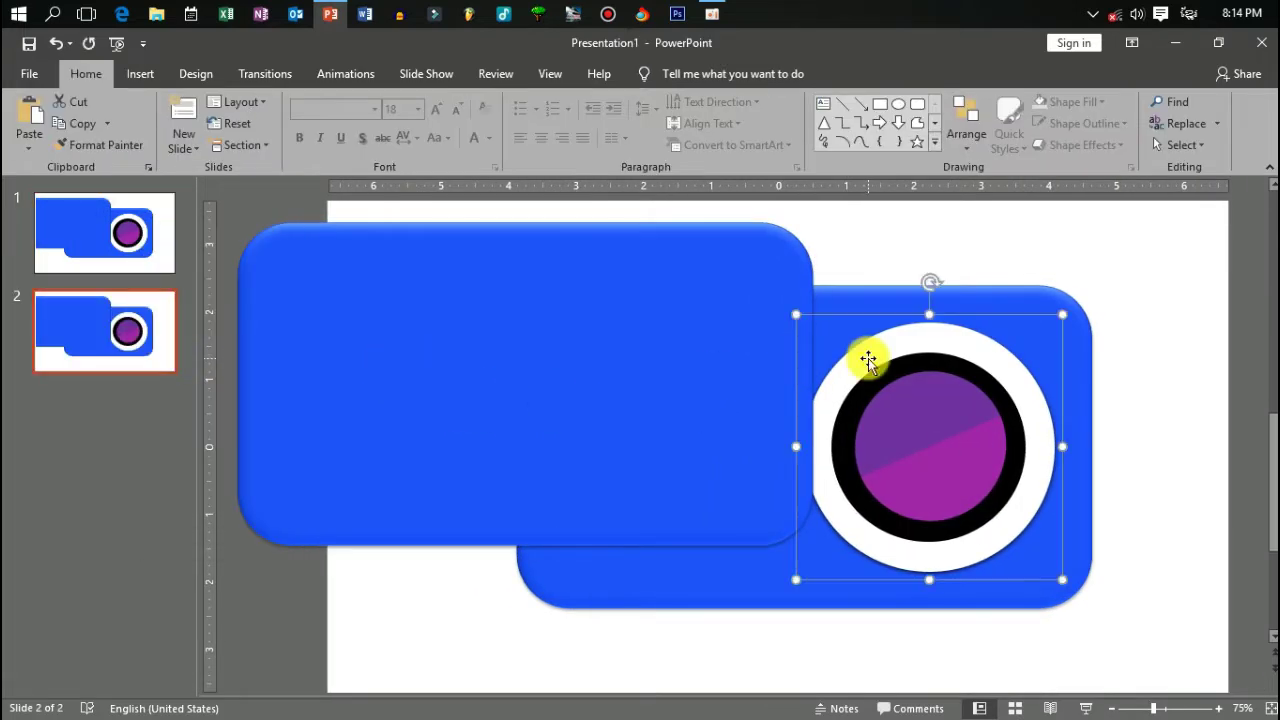
click(1034, 343)
key(Delete)
click(610, 286)
key(Delete)
Draw a square over the body on slide 2 and delete the extra blue shape
click(140, 74)
click(343, 129)
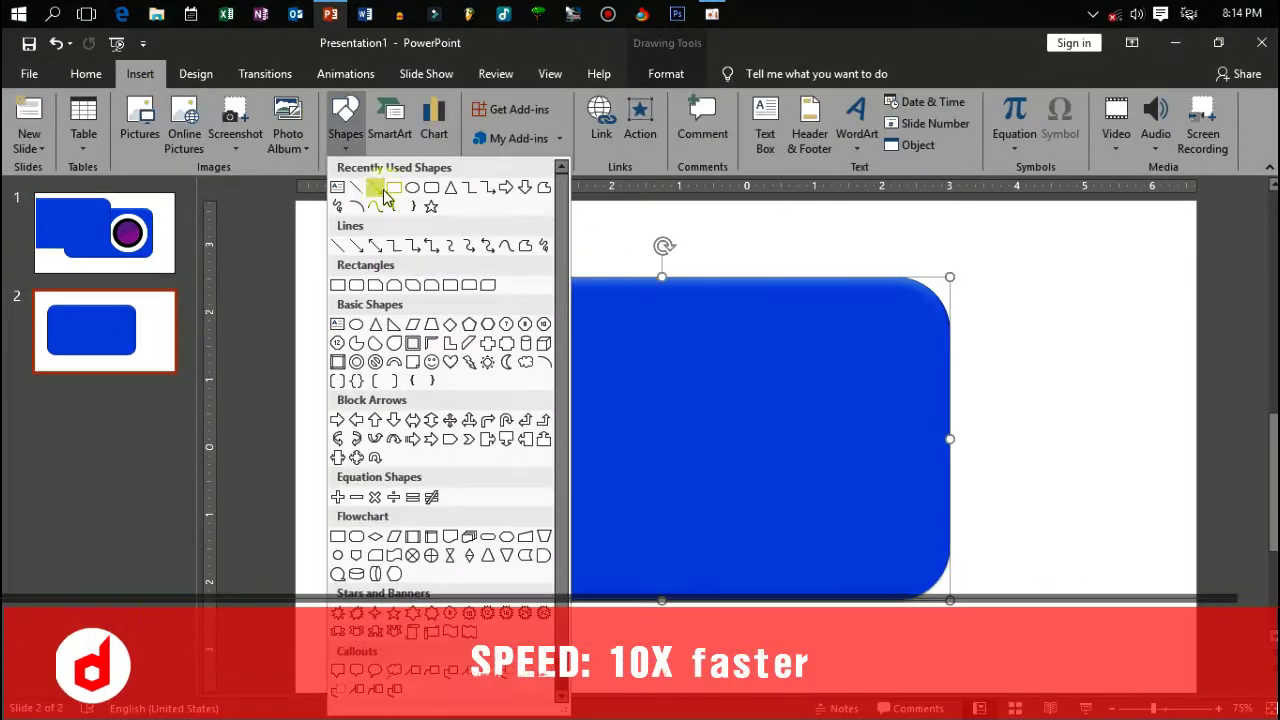
click(343, 283)
drag(580, 360, 871, 651)
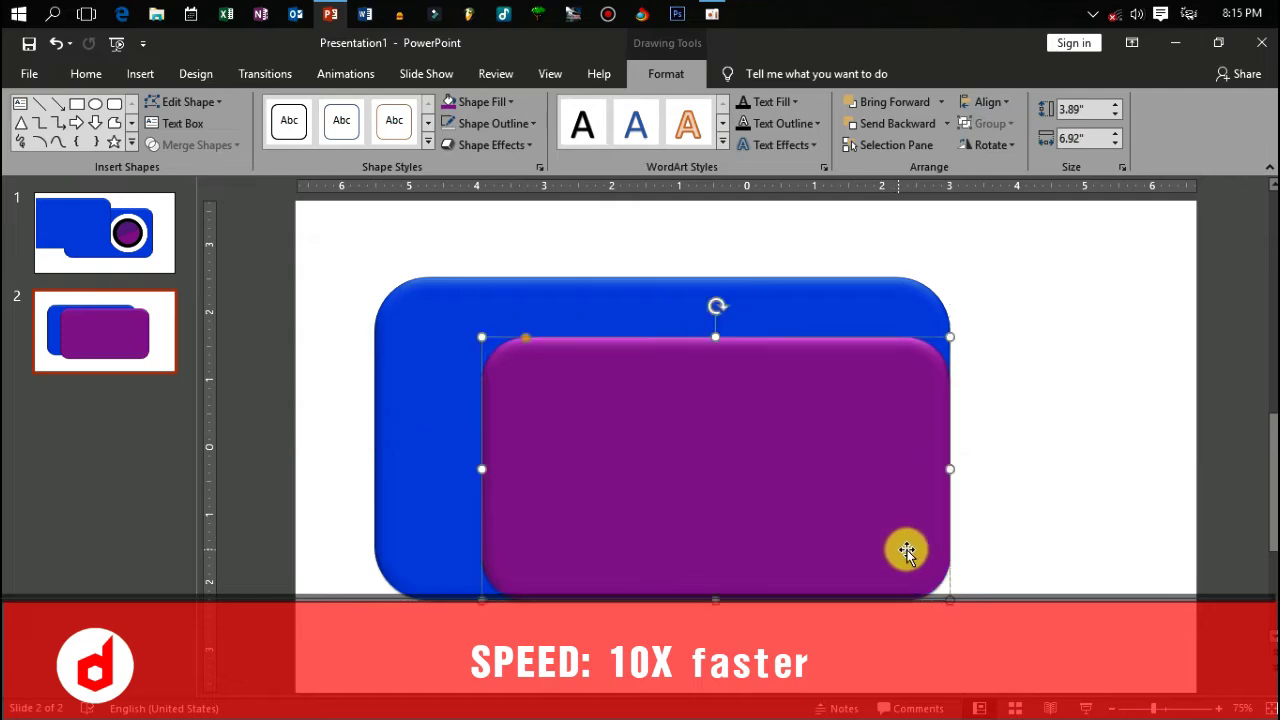
key(Delete)
Draw a new rectangle, rotate it diagonally and lay it across the body's top
click(140, 74)
click(345, 130)
click(343, 283)
drag(697, 275, 1080, 408)
mouse_move(888, 258)
mouse_down()
mouse_move(931, 389)
mouse_move(729, 543)
mouse_up()
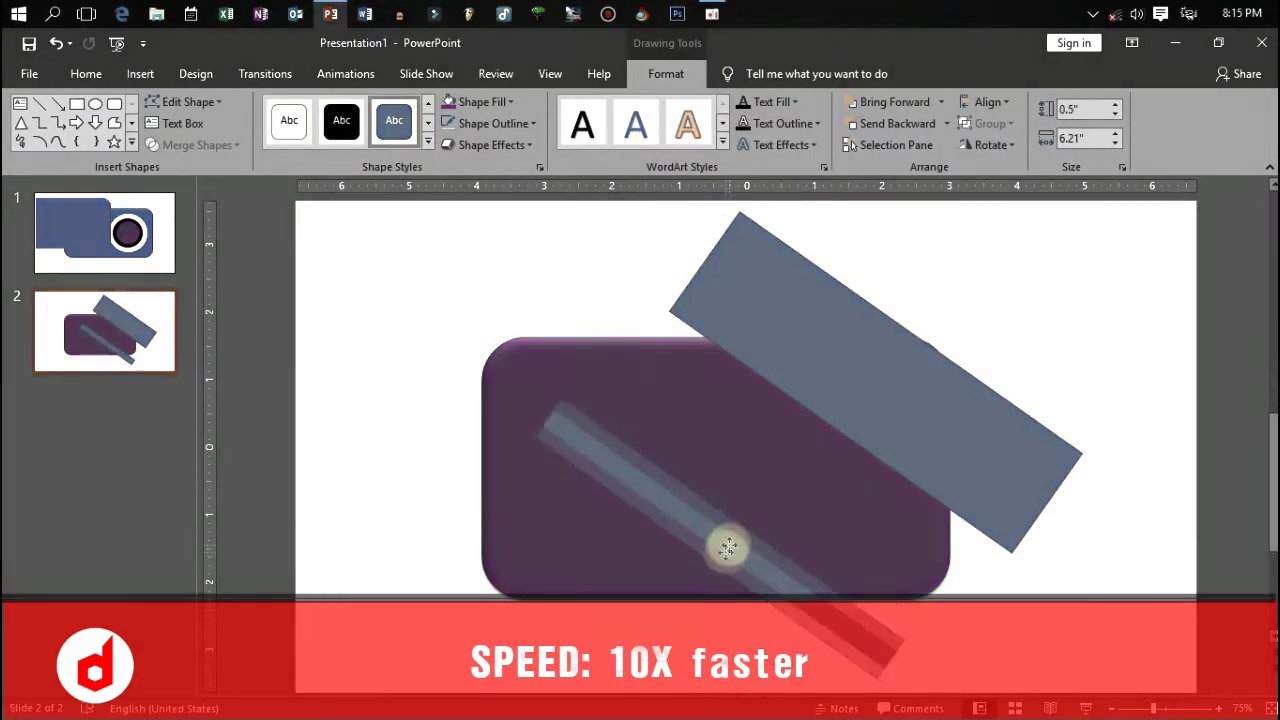
mouse_move(920, 394)
mouse_down()
mouse_move(651, 392)
mouse_move(894, 571)
mouse_up()
Copy the merged shadow shape onto slide 1 and send it behind the lens
click(149, 209)
key(ctrl+c)
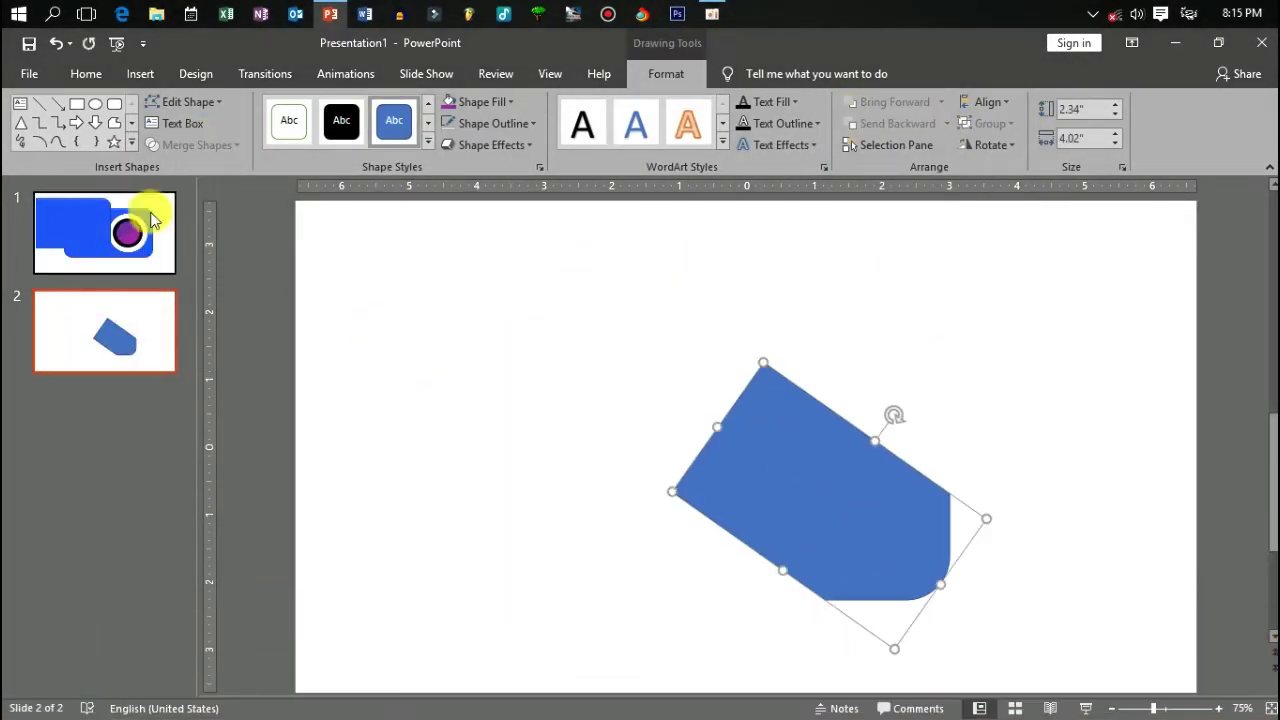
click(105, 232)
key(ctrl+v)
click(666, 74)
click(890, 123)
Enlarge the pasted shape behind the lens, fill it with the sampled lens colour, and make it partly transparent
drag(1049, 480, 1051, 517)
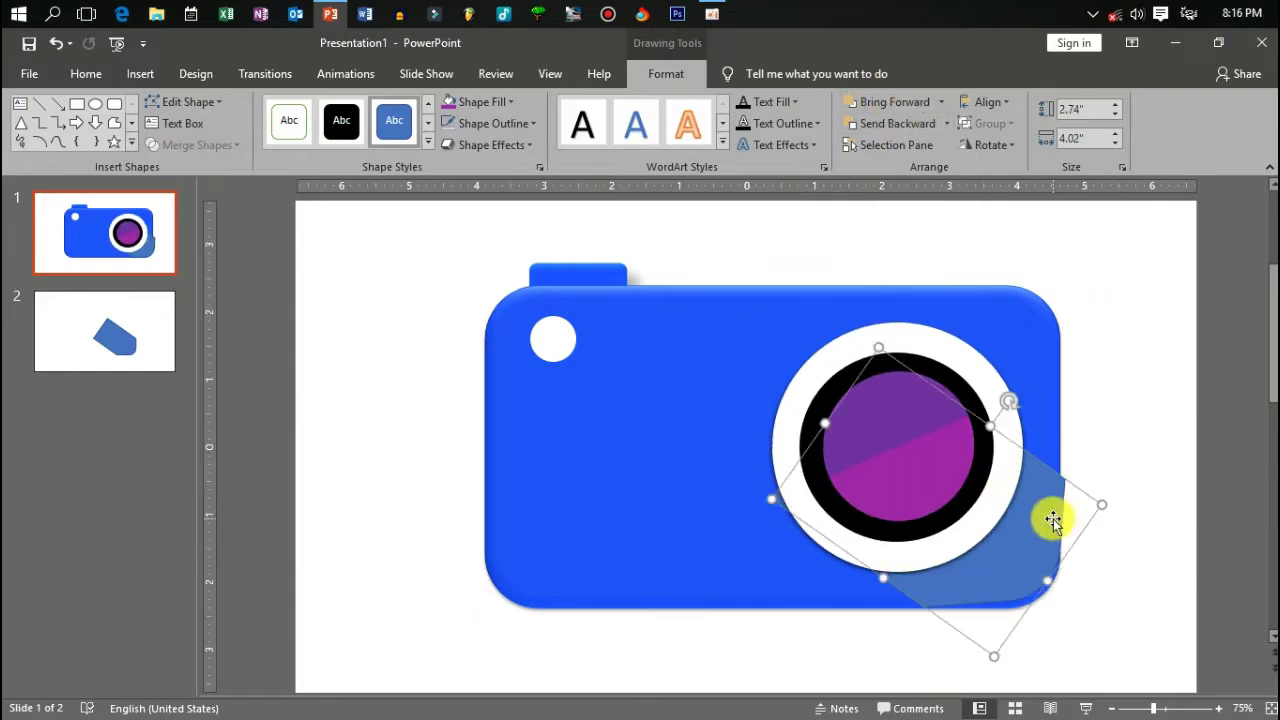
scroll(1051, 517, up, 5)
drag(1014, 583, 1012, 570)
click(481, 101)
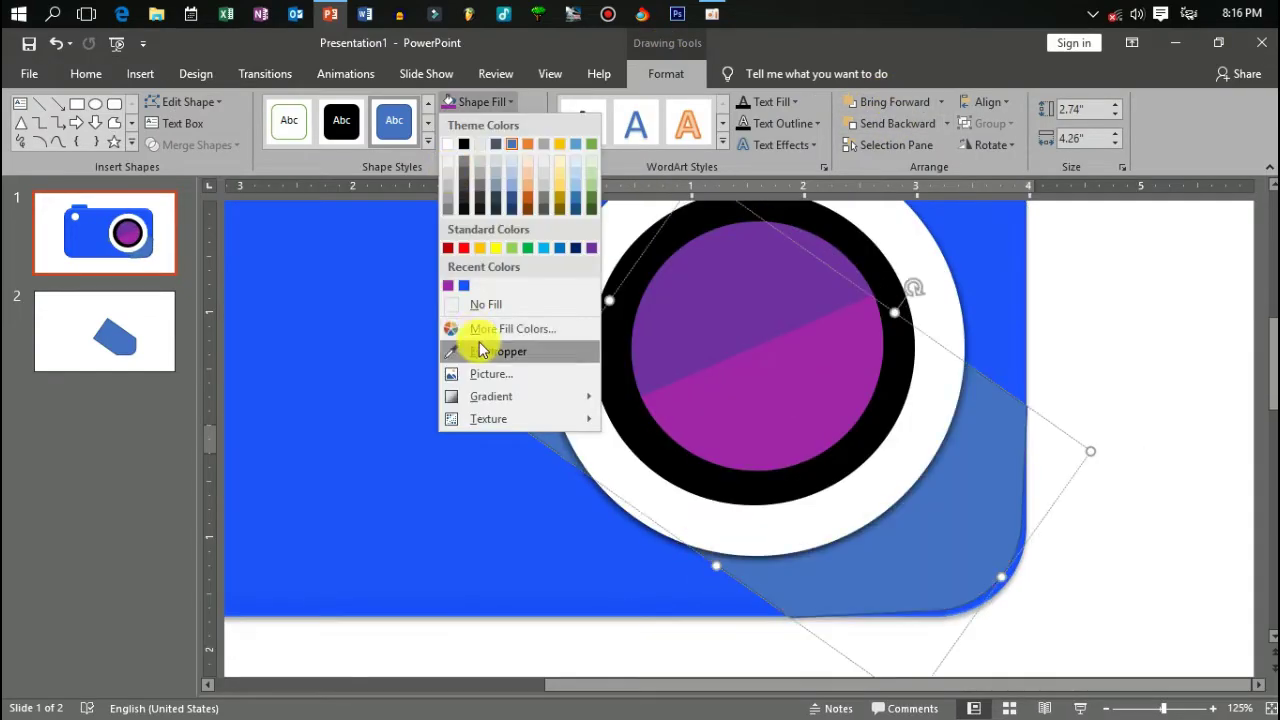
click(480, 346)
click(614, 346)
click(540, 167)
drag(1140, 497, 1178, 505)
click(1260, 197)
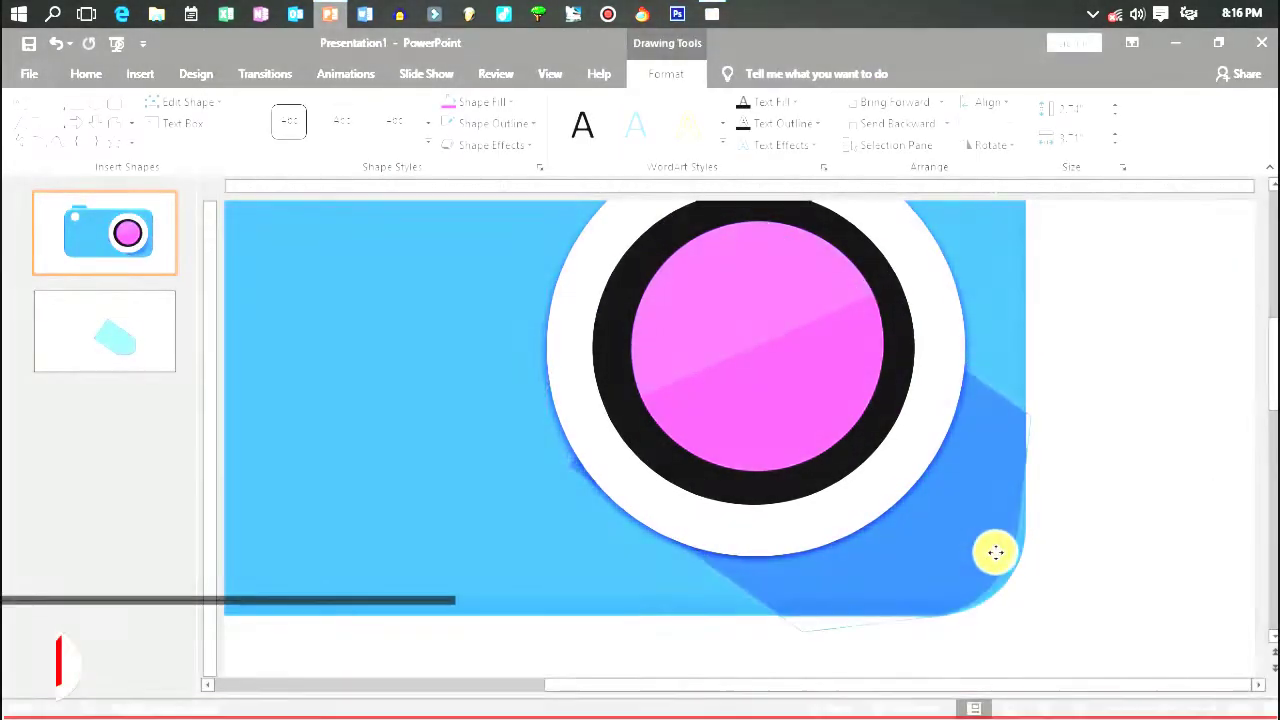
Give the shadow shape a darker blue fill
right_click(985, 553)
click(1023, 294)
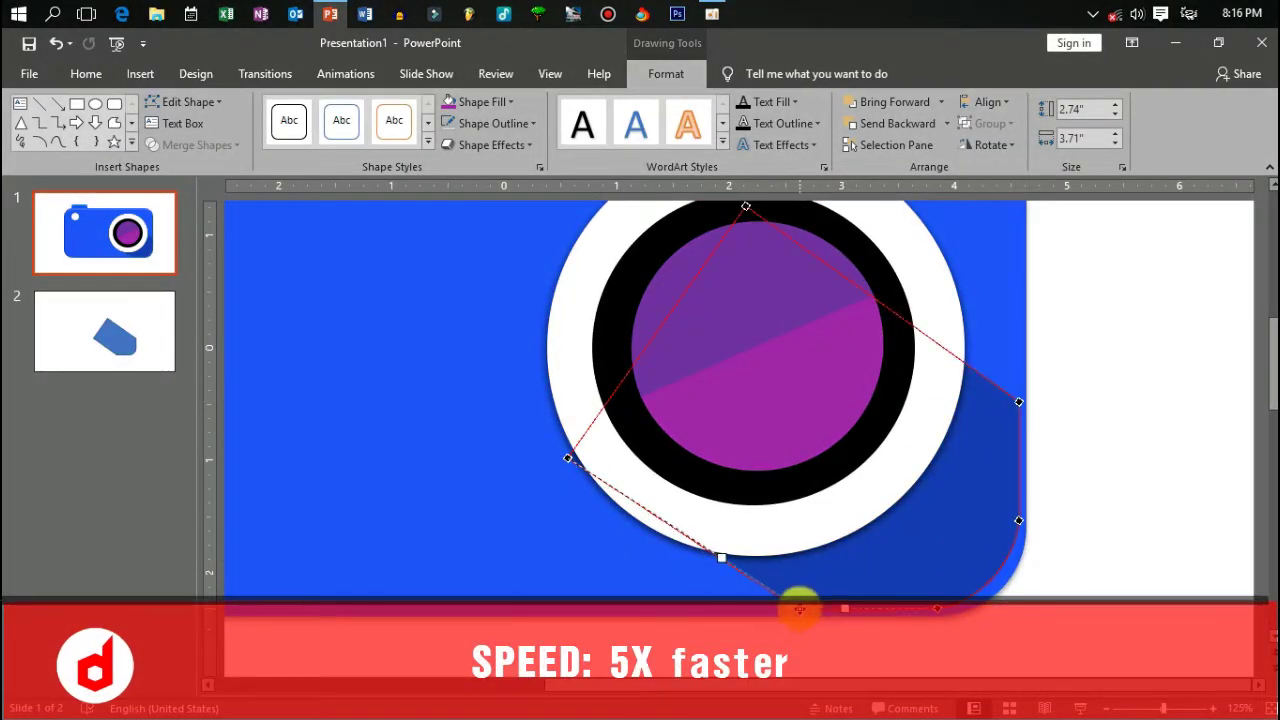
click(1006, 537)
click(481, 101)
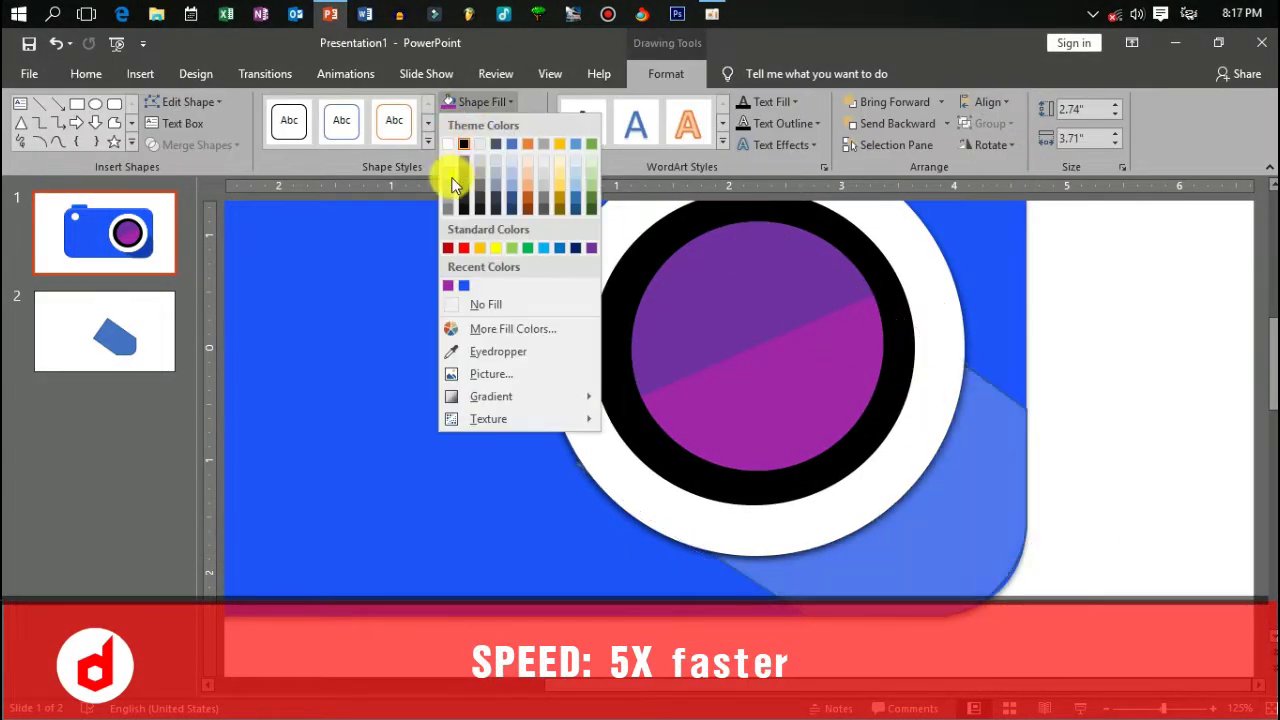
key(Escape)
scroll(1143, 429, down, 3)
click(665, 73)
click(481, 101)
click(464, 285)
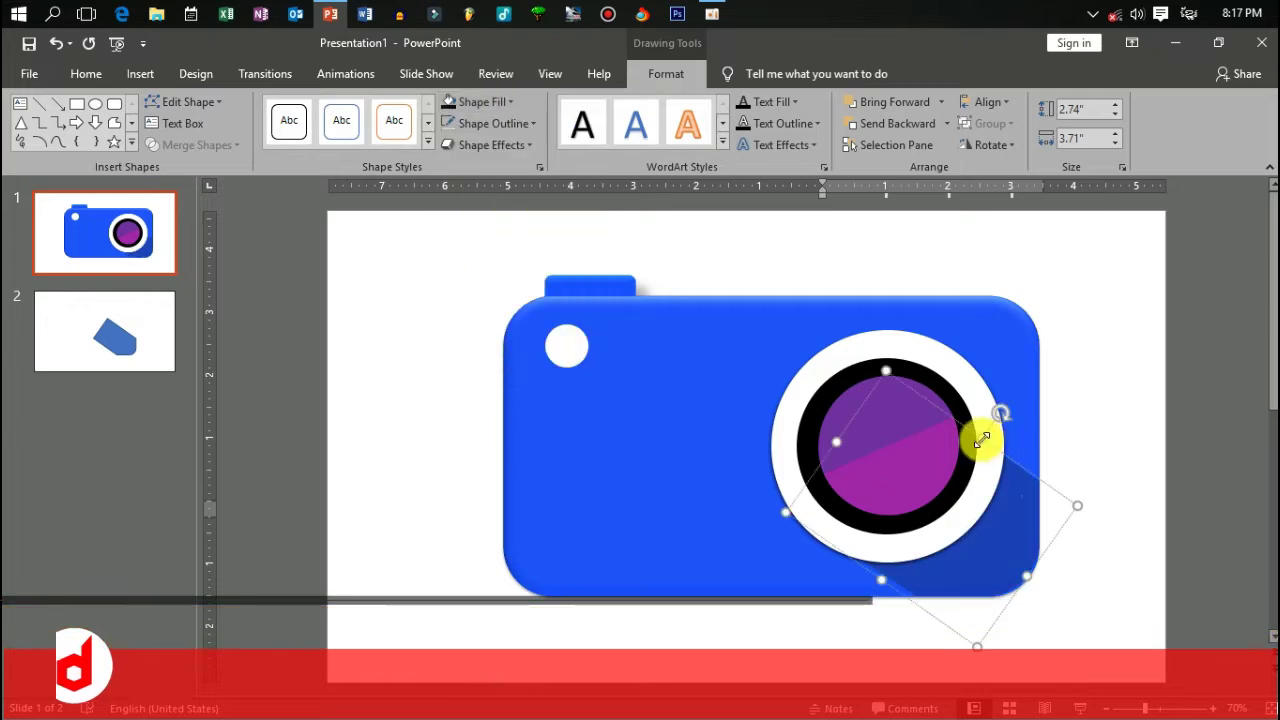
Edit the shadow's points: pull its right edge into the camera body and delete the extra bottom vertex
scroll(1020, 430, up, 3)
right_click(1057, 486)
click(1108, 334)
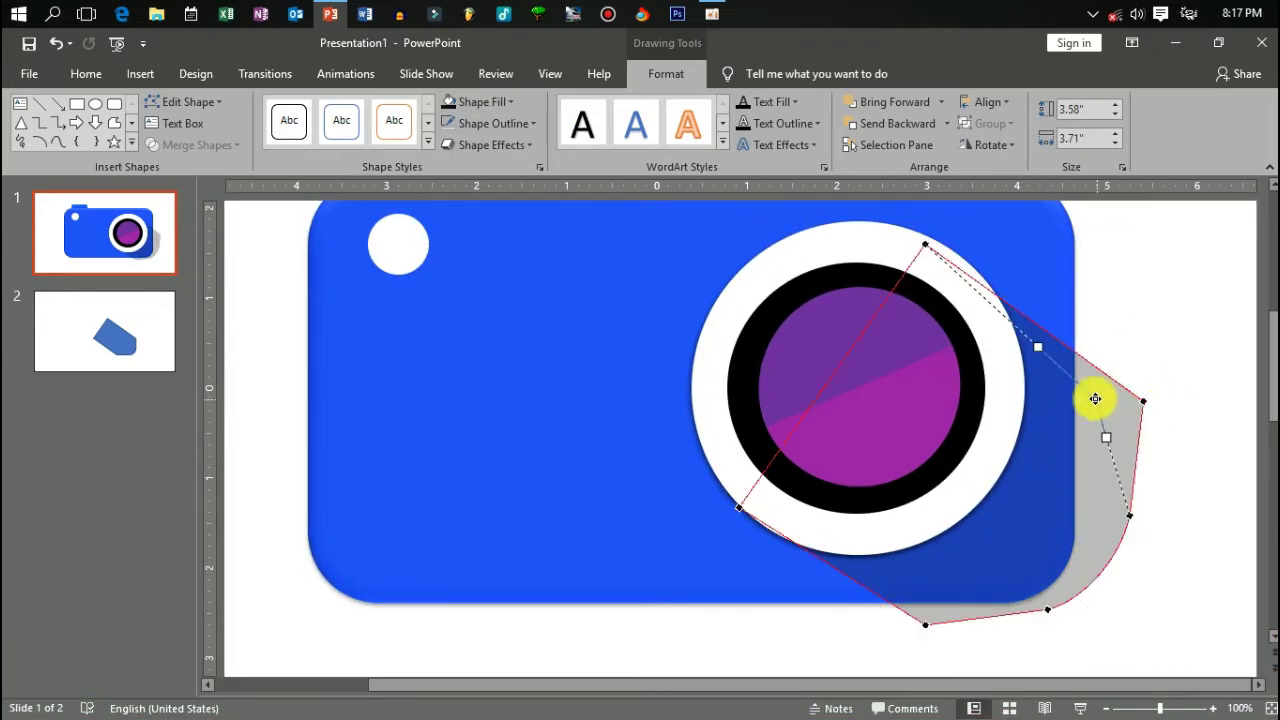
drag(1131, 510, 1077, 516)
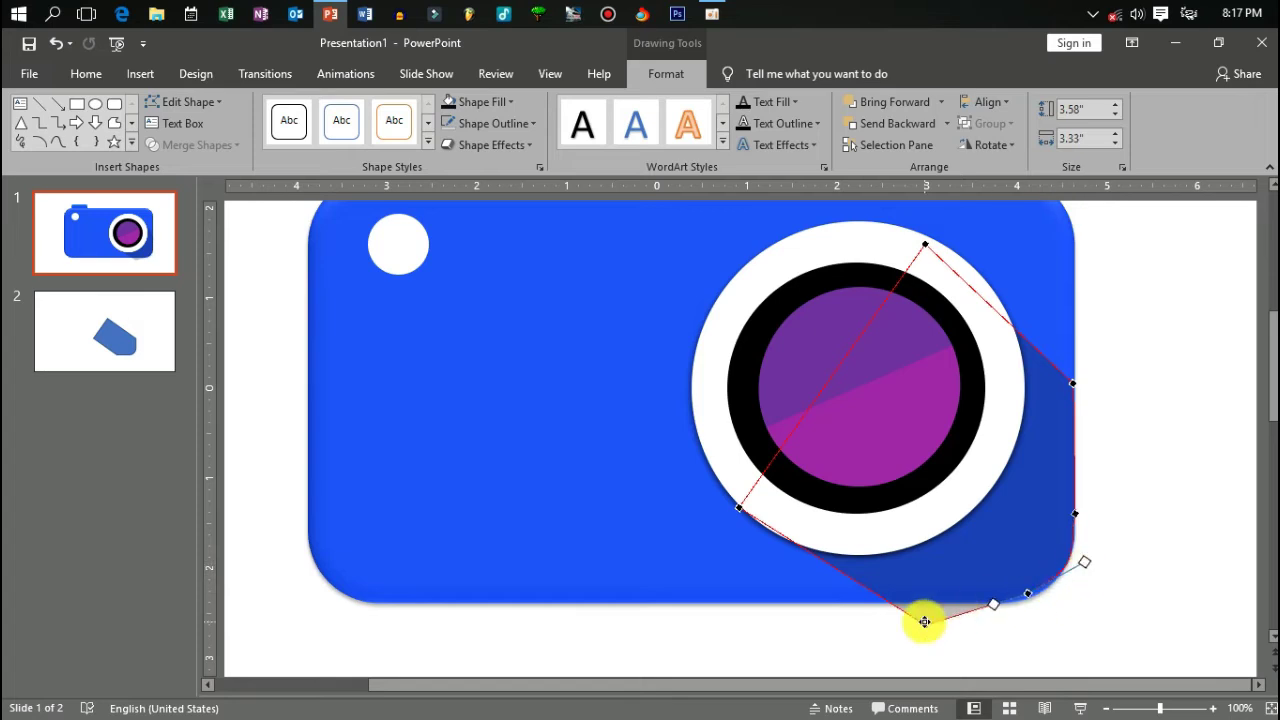
right_click(1029, 600)
click(1015, 414)
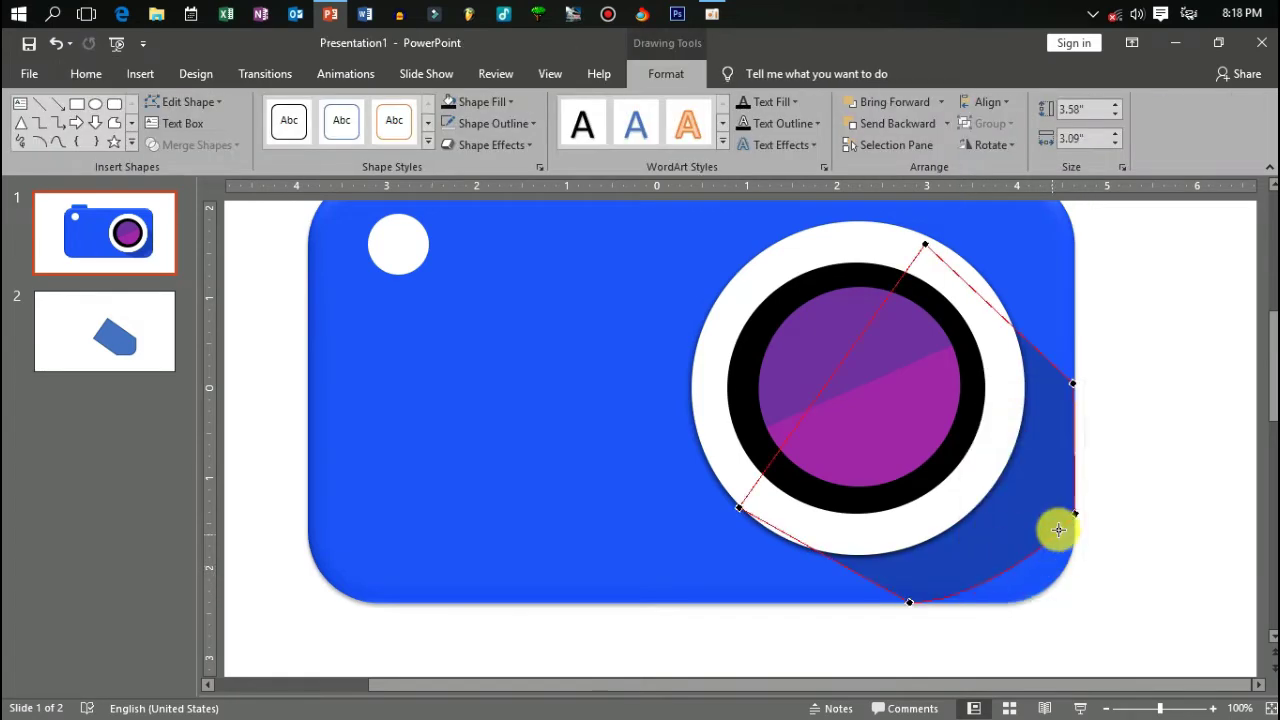
click(1120, 500)
scroll(1111, 414, down, 3)
click(817, 453)
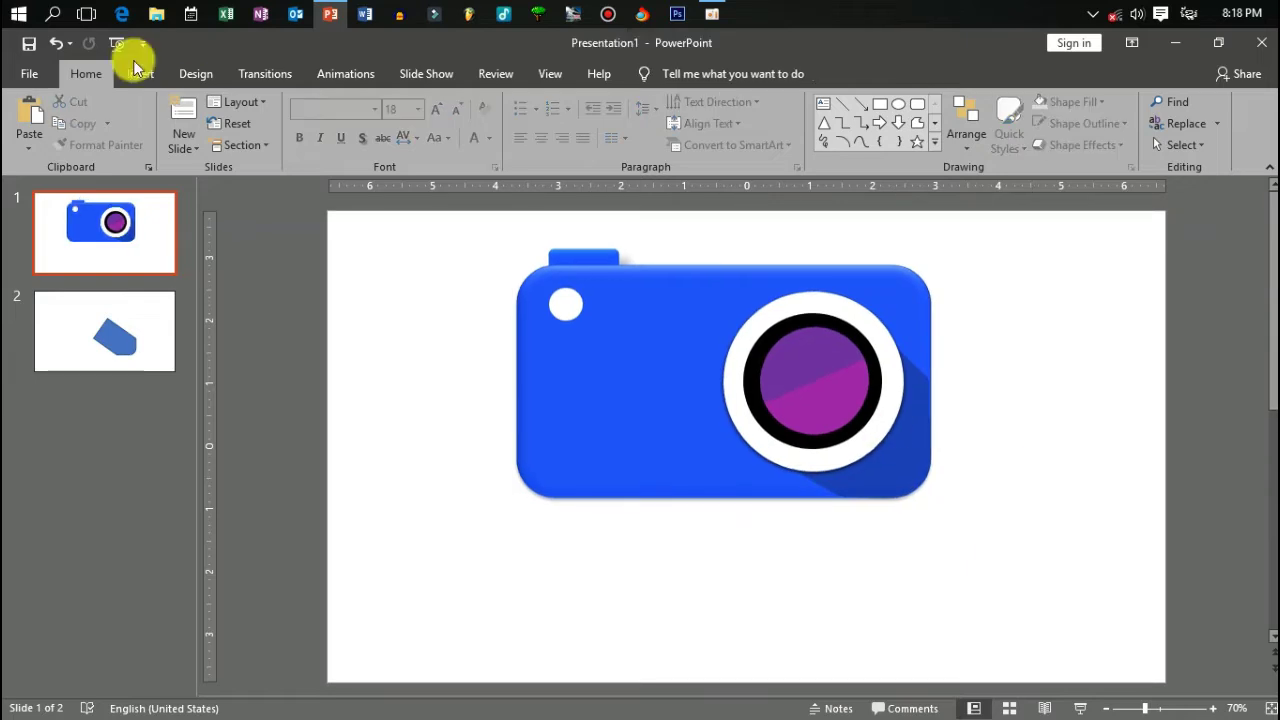
Draw a straight line with a thick black outline and shorten it from its right end
click(140, 73)
click(480, 123)
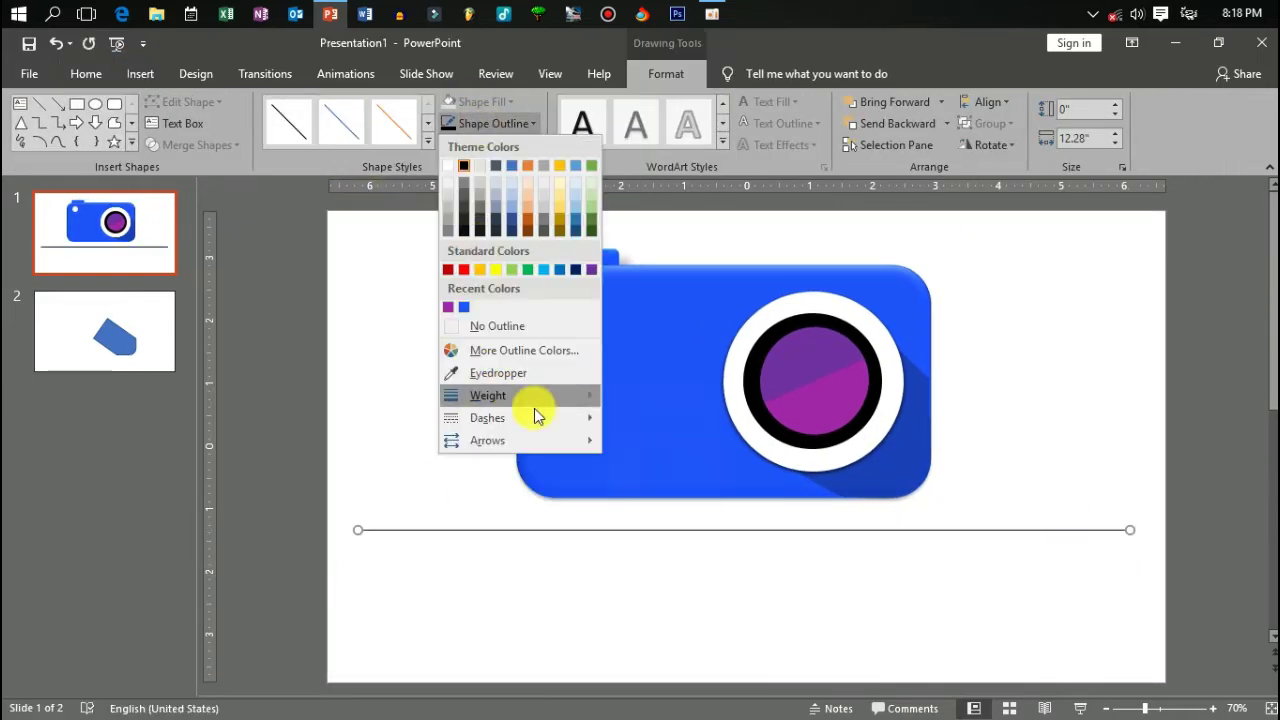
click(660, 560)
drag(1130, 530, 830, 530)
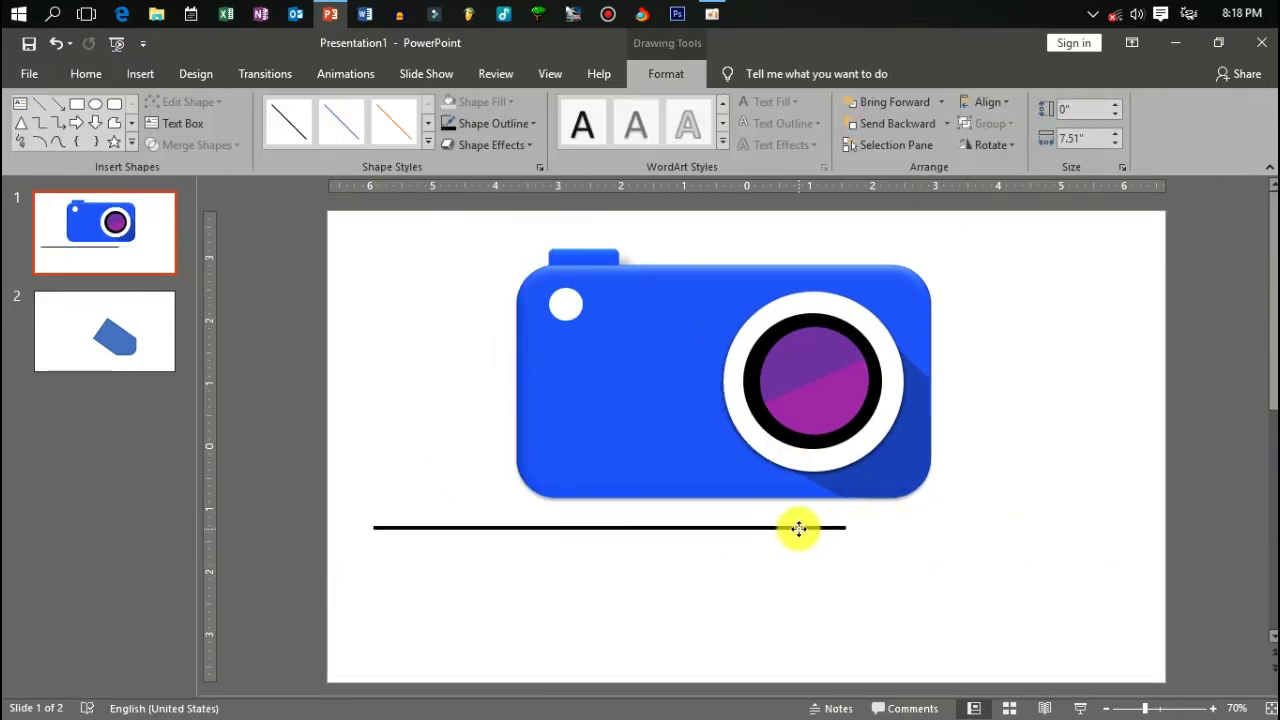
click(888, 532)
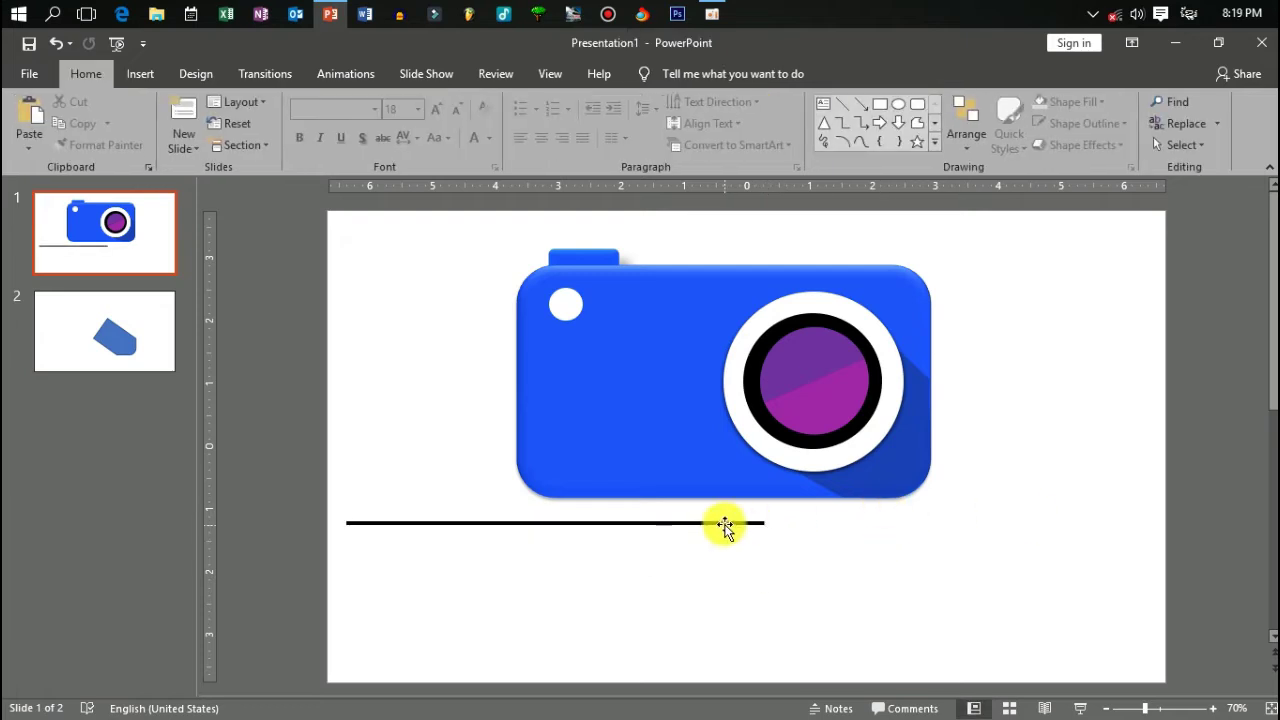
click(757, 523)
Shrink and reposition the camera icon, placing the divider line just below it
click(879, 493)
click(879, 493)
drag(879, 493, 791, 431)
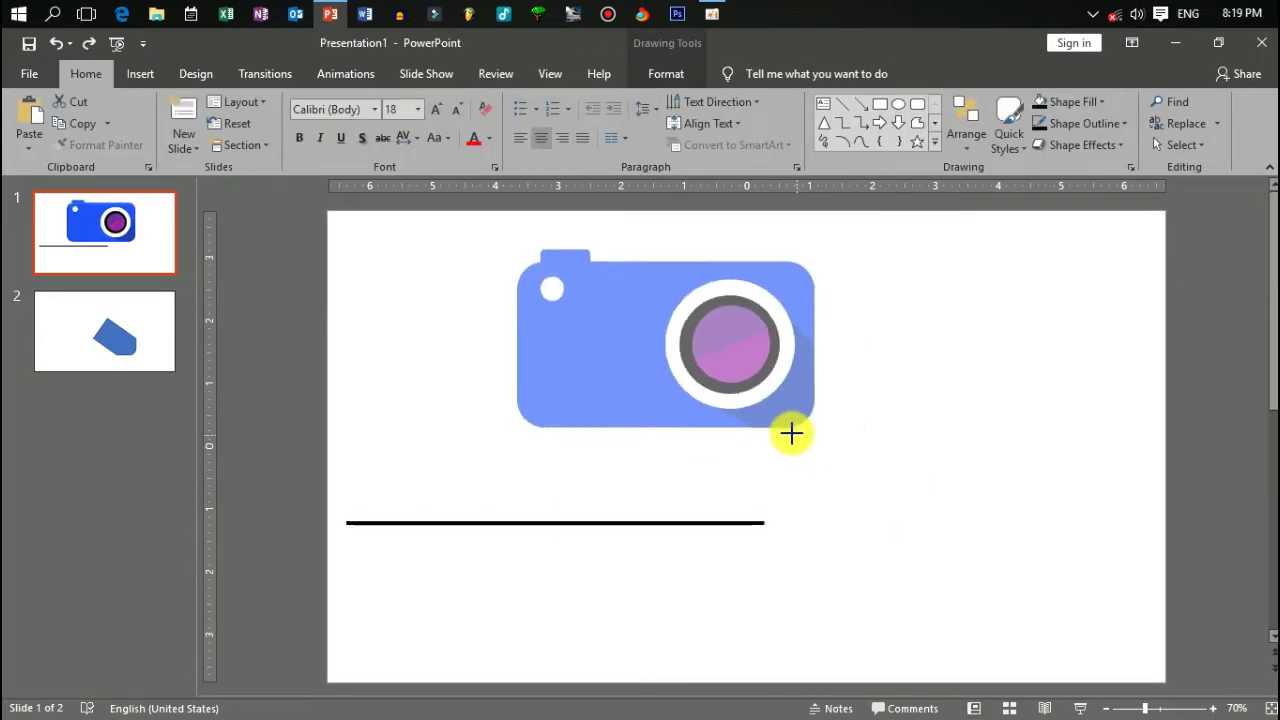
drag(729, 529, 871, 577)
drag(823, 437, 842, 467)
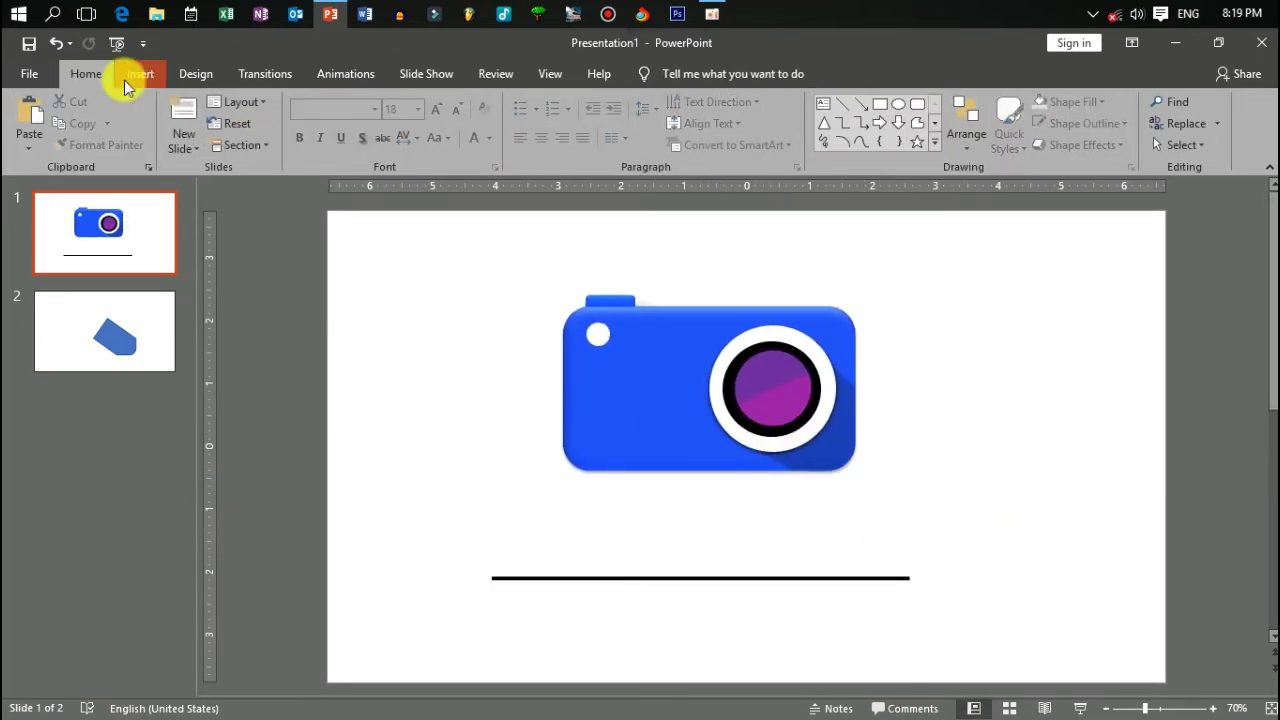
click(196, 74)
click(1146, 125)
Apply a light grey preset gradient to the slide background, then nudge the camera up and the divider right
click(1197, 125)
click(1095, 323)
click(1234, 422)
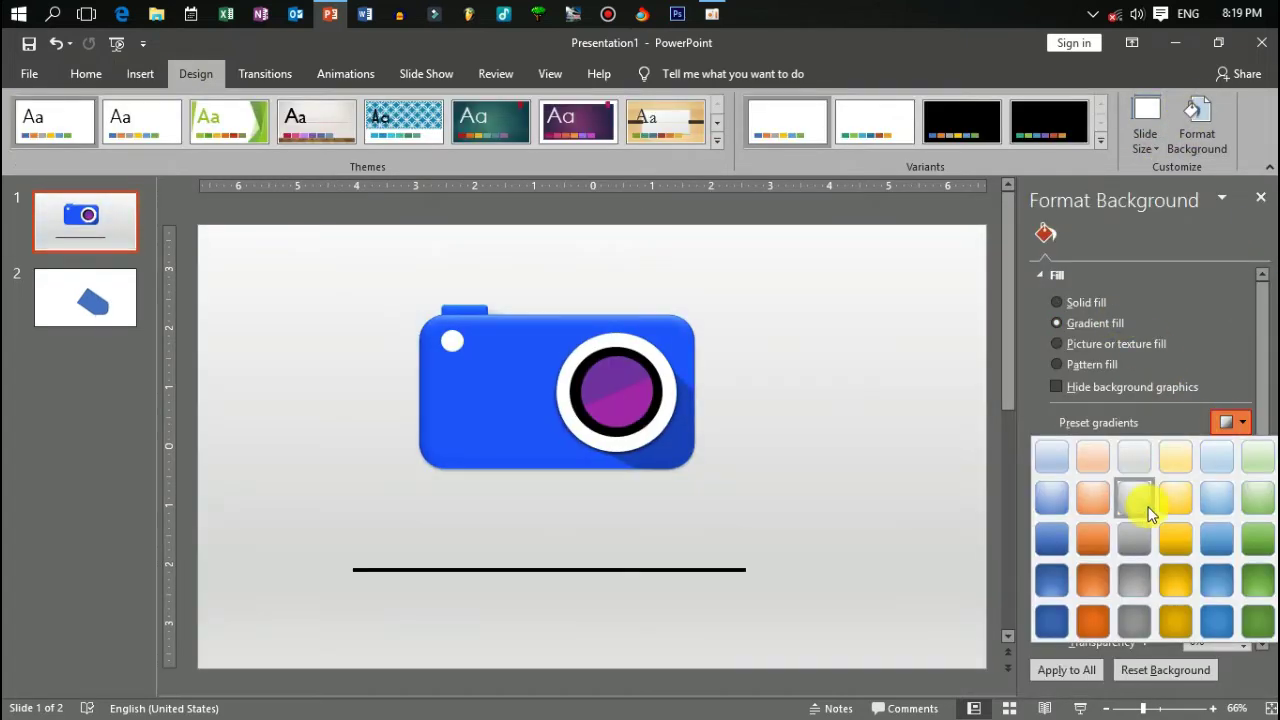
click(1134, 497)
click(905, 495)
drag(892, 504, 891, 495)
drag(874, 576, 943, 578)
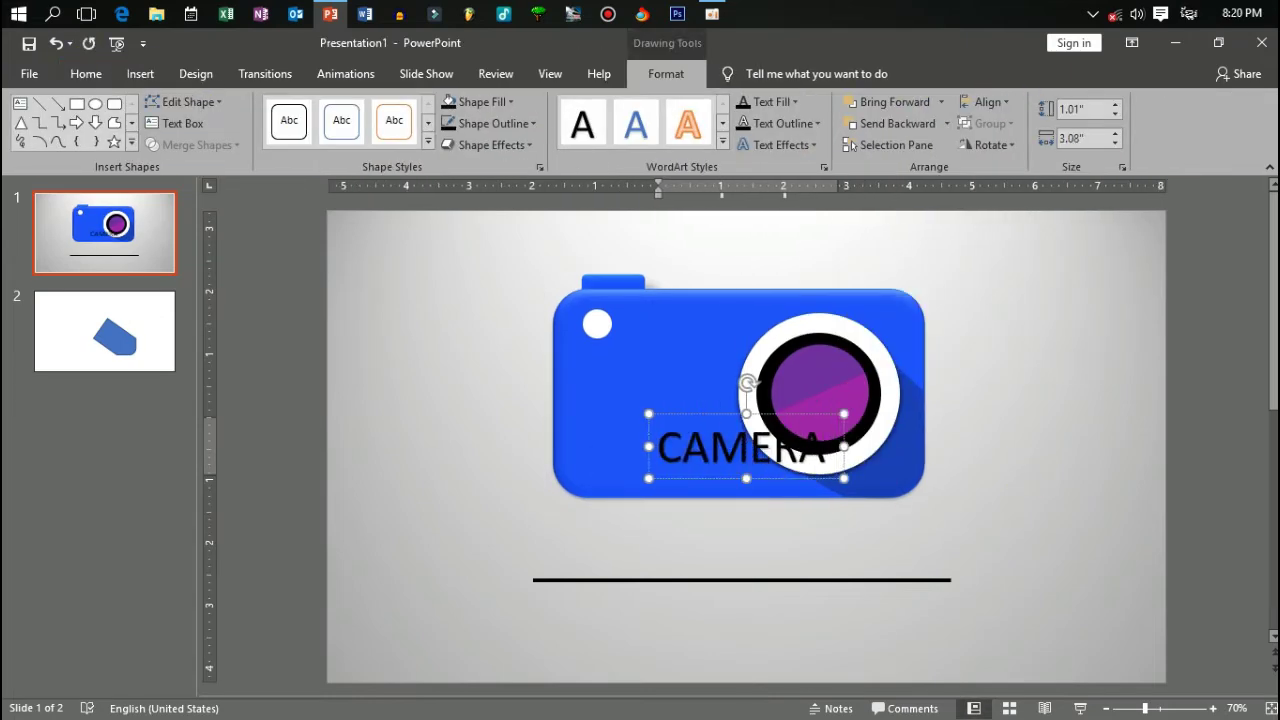
Set the CAMERA title to Berlin Sans FB Demi and move it just above the divider
key(ctrl+a)
click(90, 74)
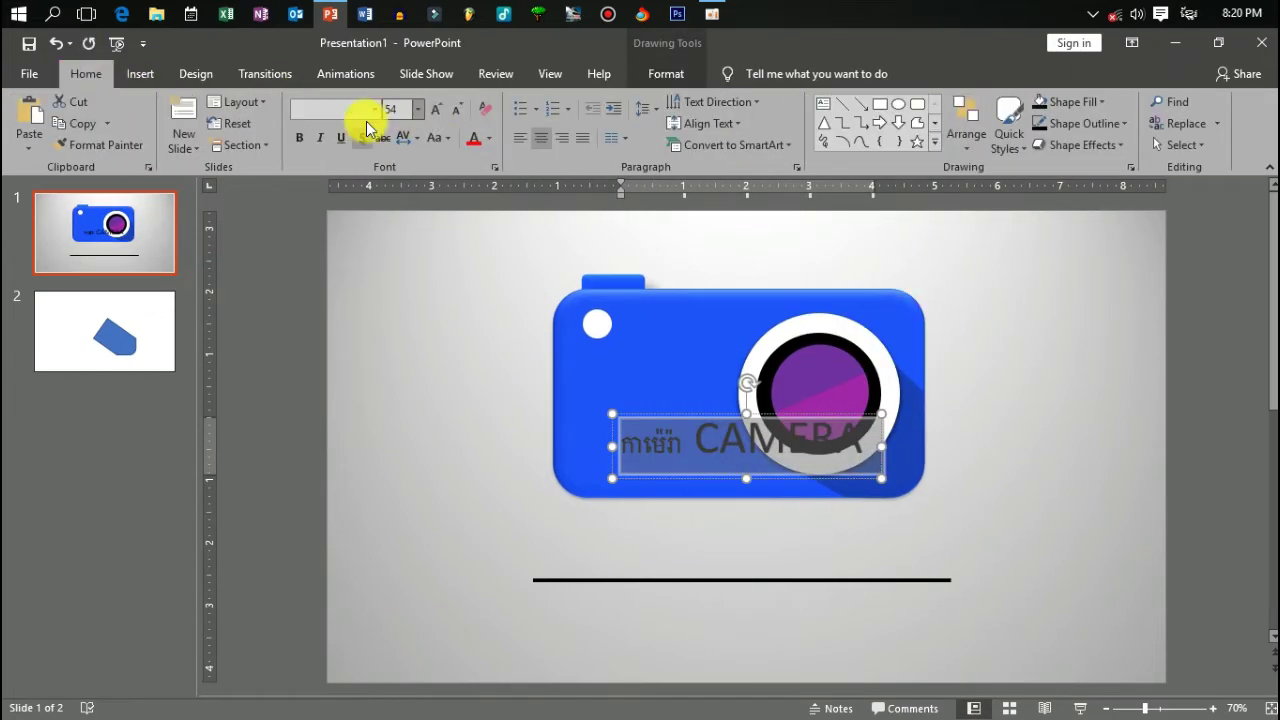
click(375, 109)
scroll(383, 386, down, 5)
scroll(346, 300, down, 5)
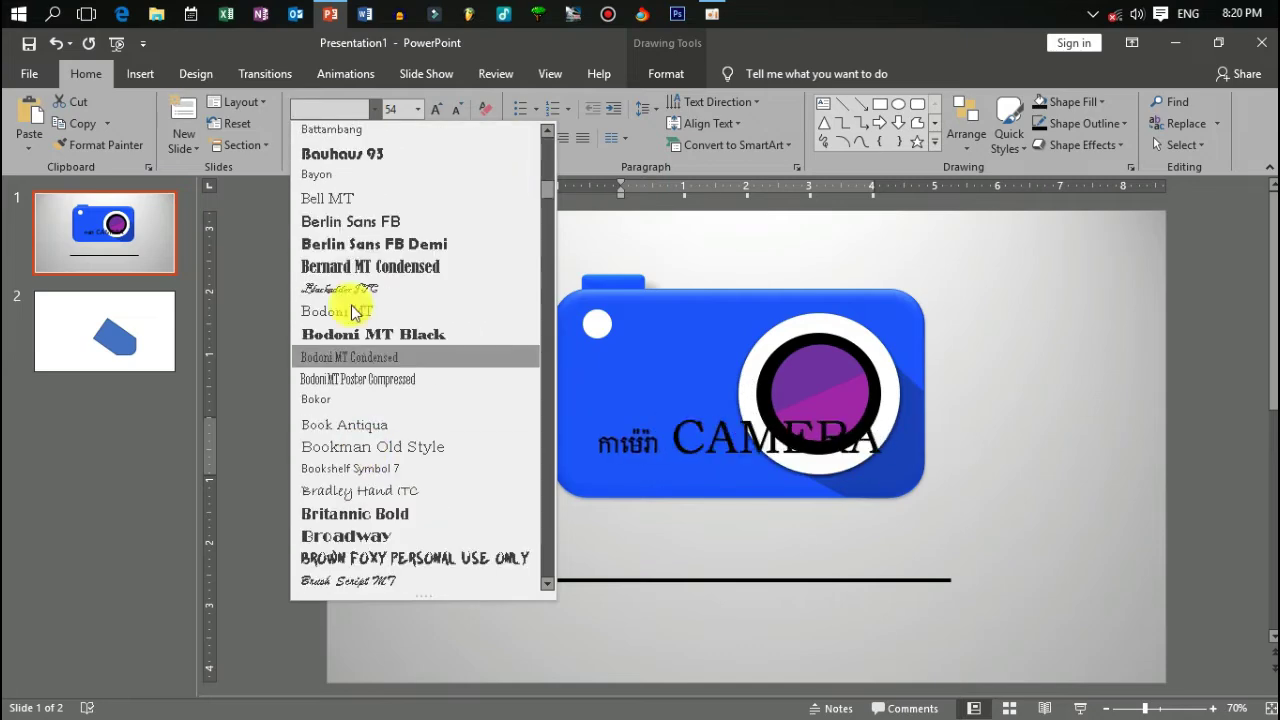
click(346, 243)
drag(803, 488, 803, 578)
Give the Khmer word of the title a bold Khmer font
double_click(650, 540)
click(375, 109)
click(371, 309)
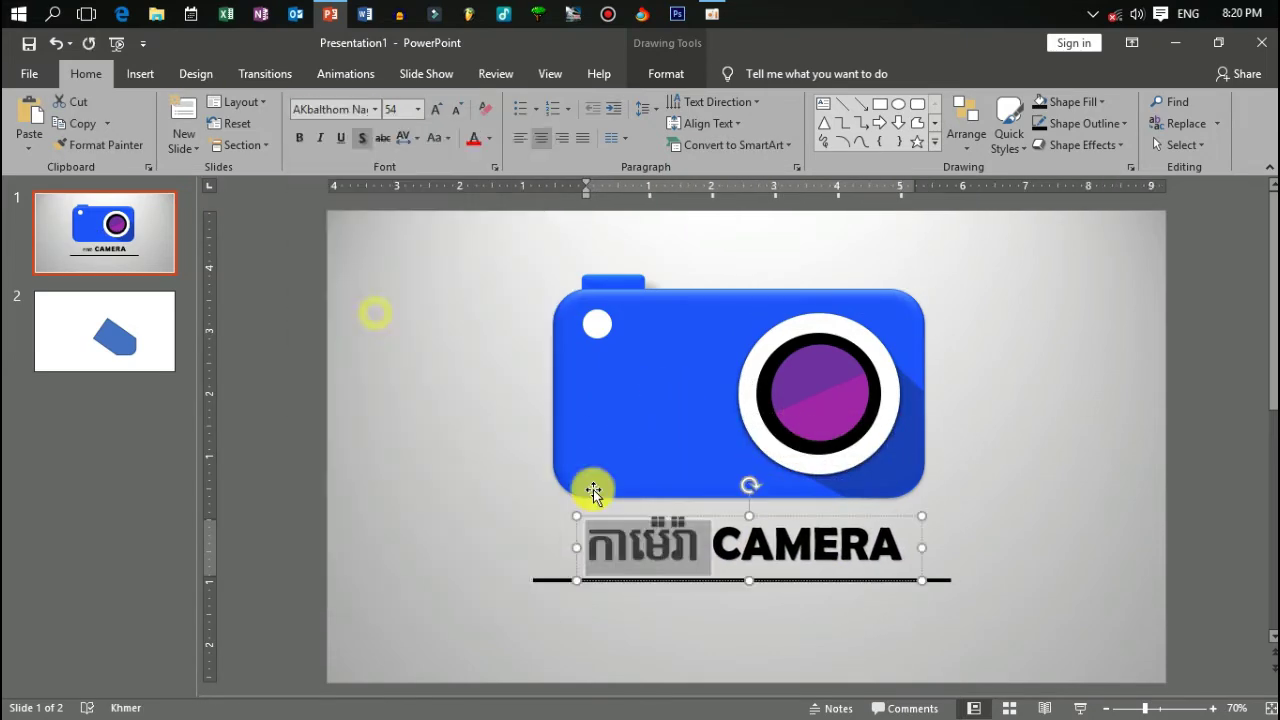
click(993, 450)
click(888, 589)
click(970, 423)
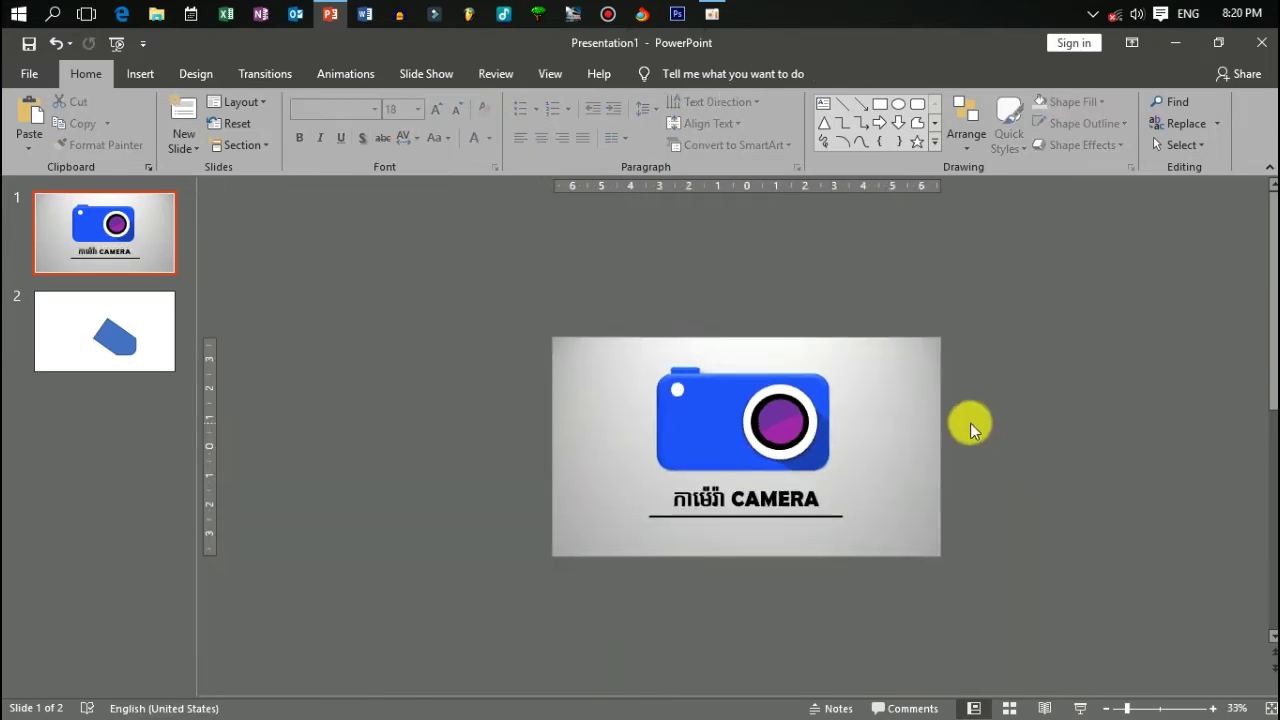
drag(770, 548, 767, 616)
text(www.d)
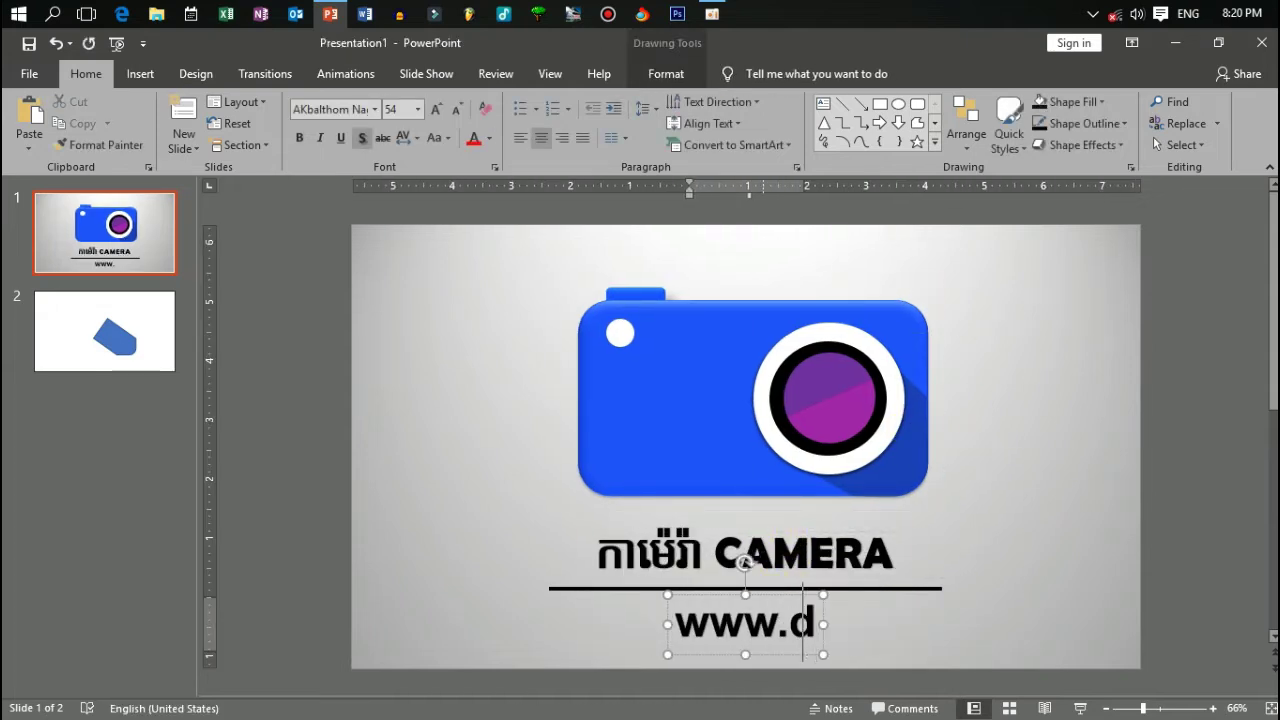
text(olteach.com)
key(ctrl+a)
click(457, 109)
click(403, 137)
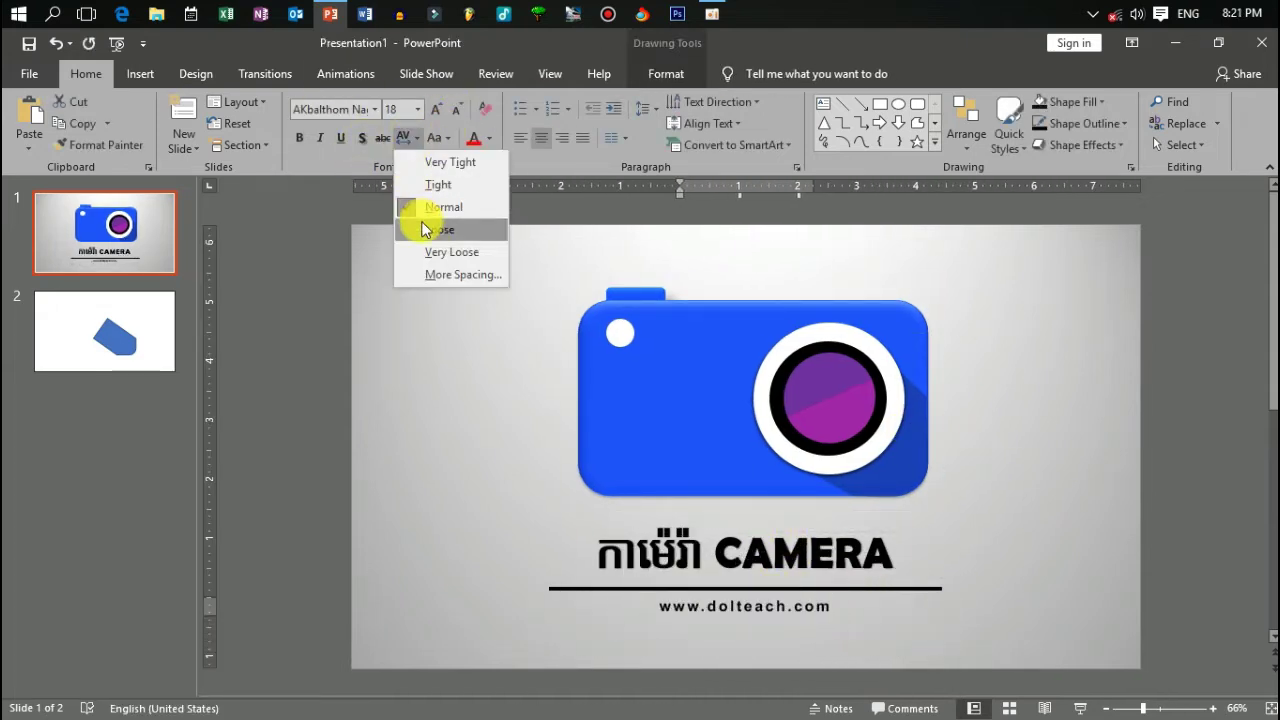
click(417, 223)
click(949, 349)
Review the formatting options of the camera's shadow shape
click(908, 423)
double_click(908, 423)
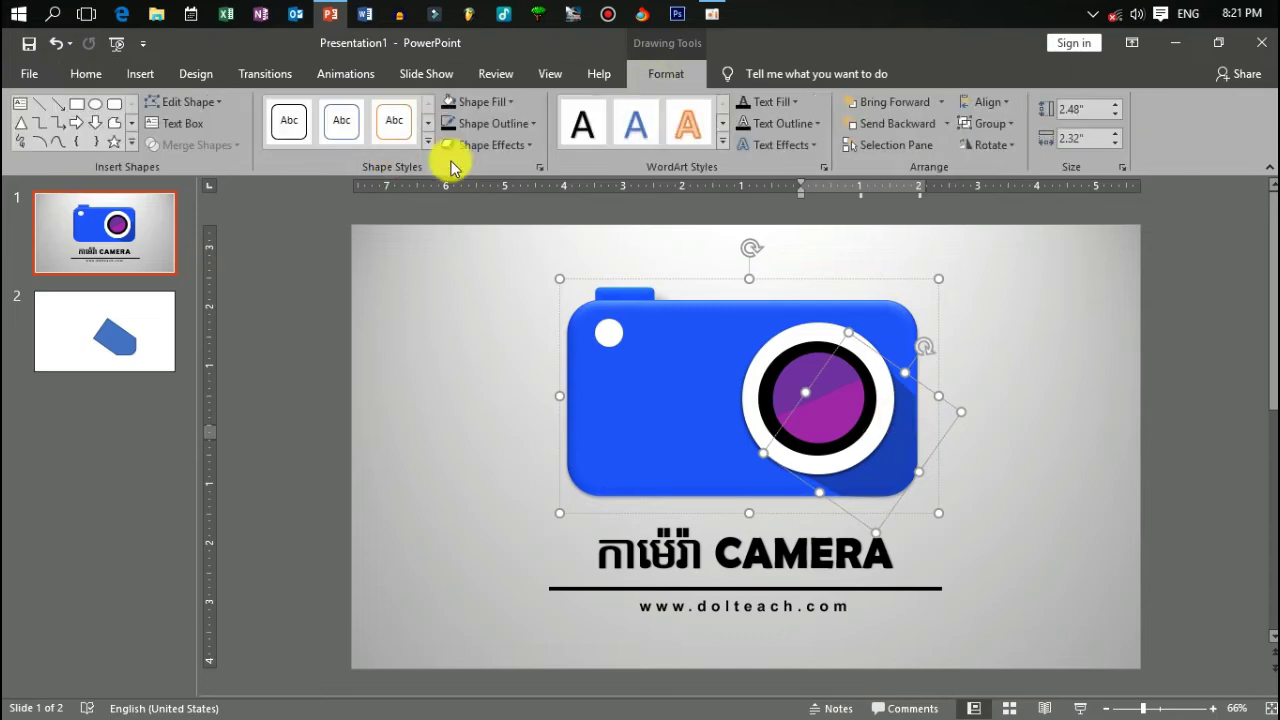
click(539, 166)
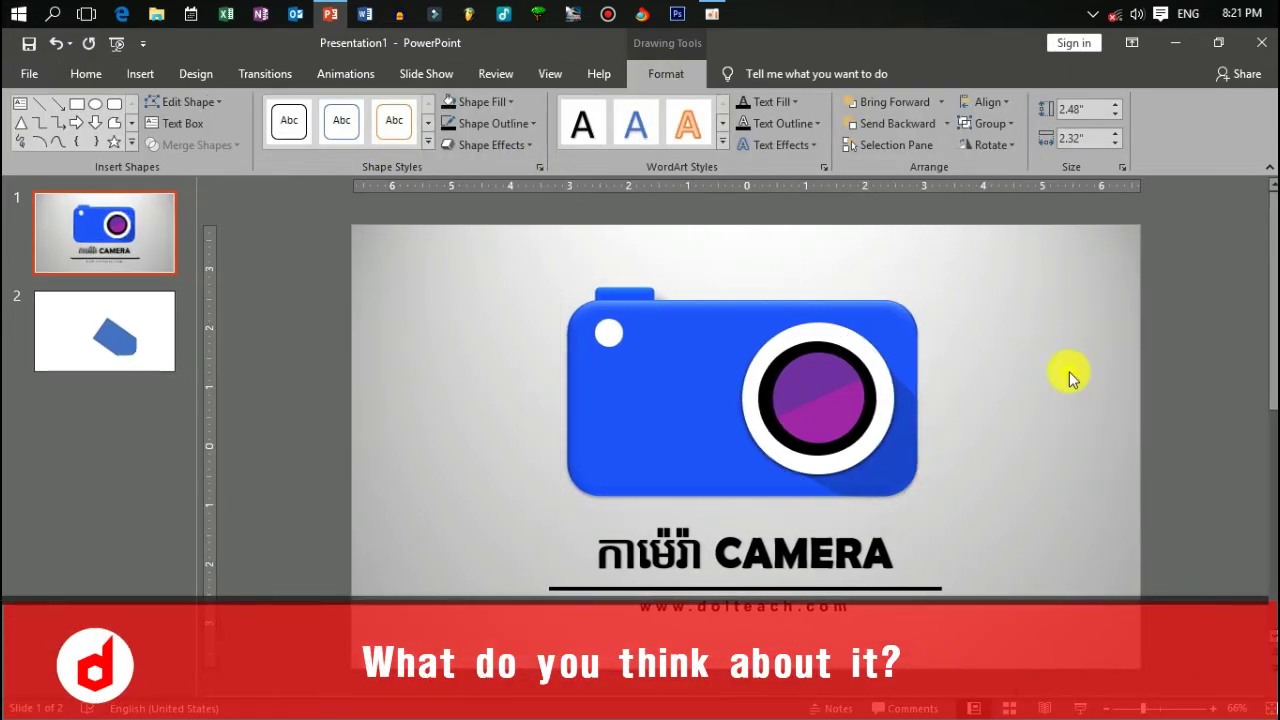
click(1069, 371)
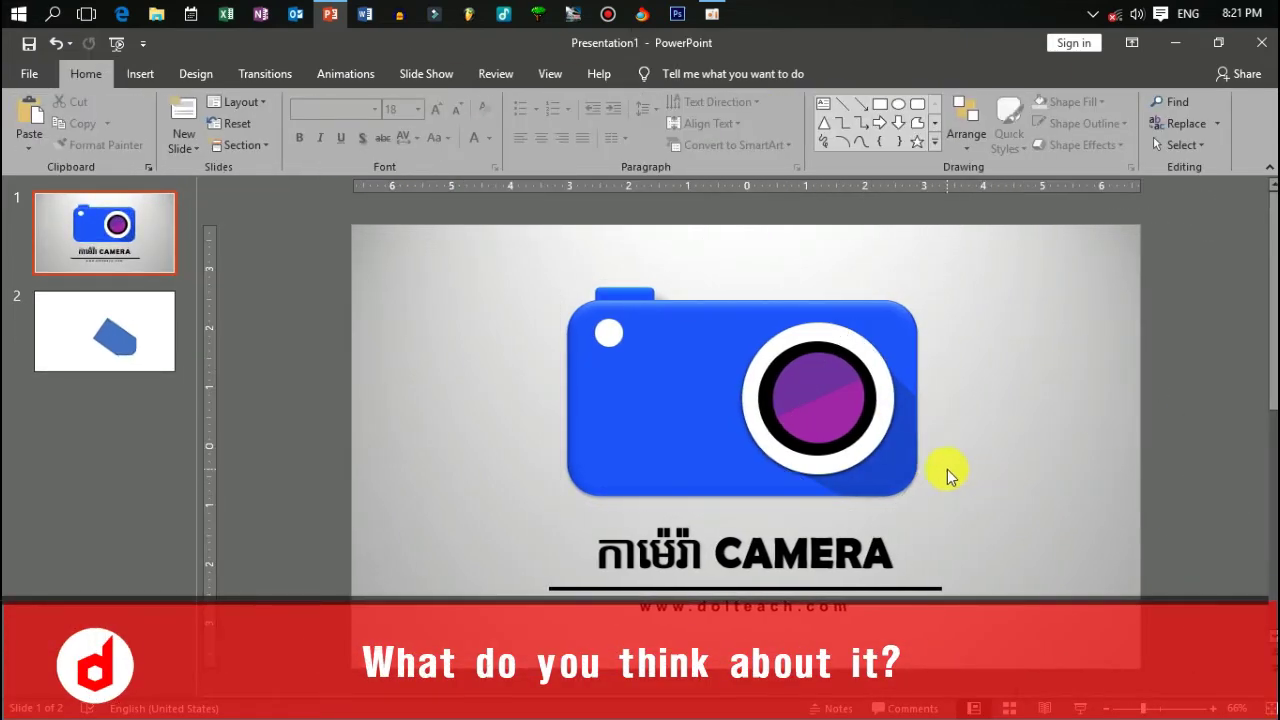
Change the slide size to widescreen 16:9 and bring up the Save As page
click(33, 43)
click(196, 73)
click(1146, 140)
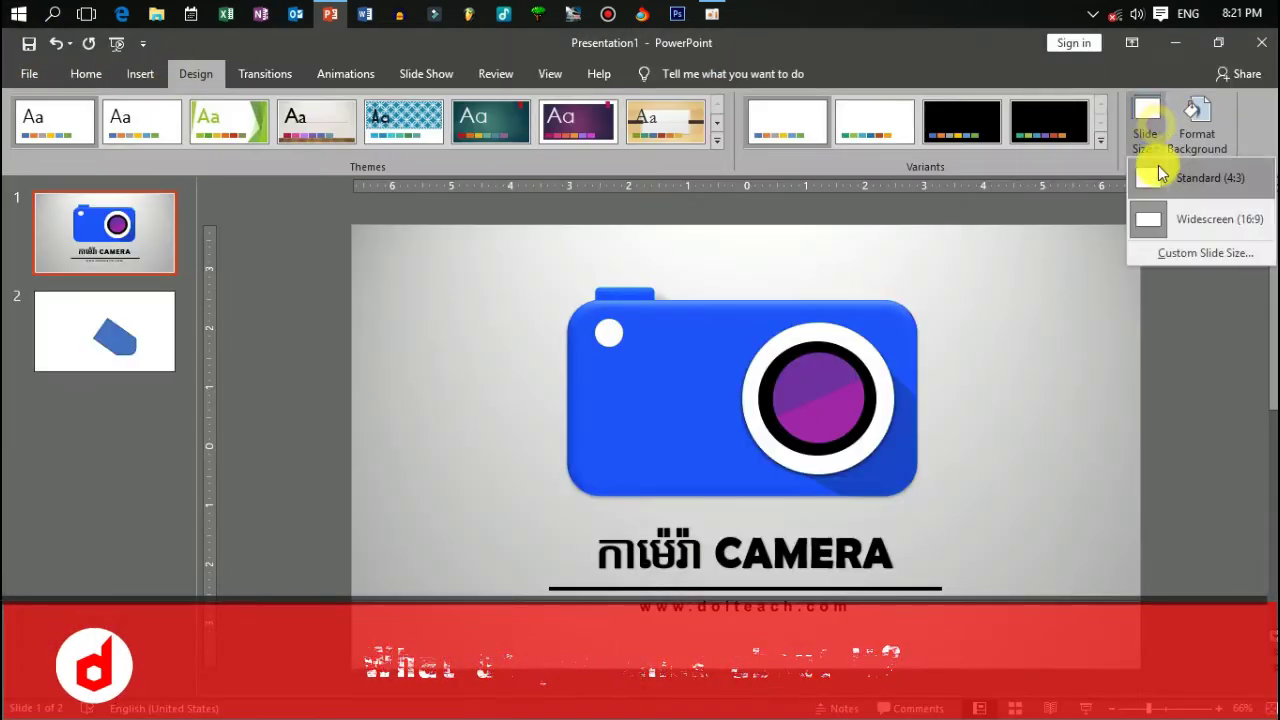
click(1186, 251)
click(622, 321)
click(519, 518)
click(695, 461)
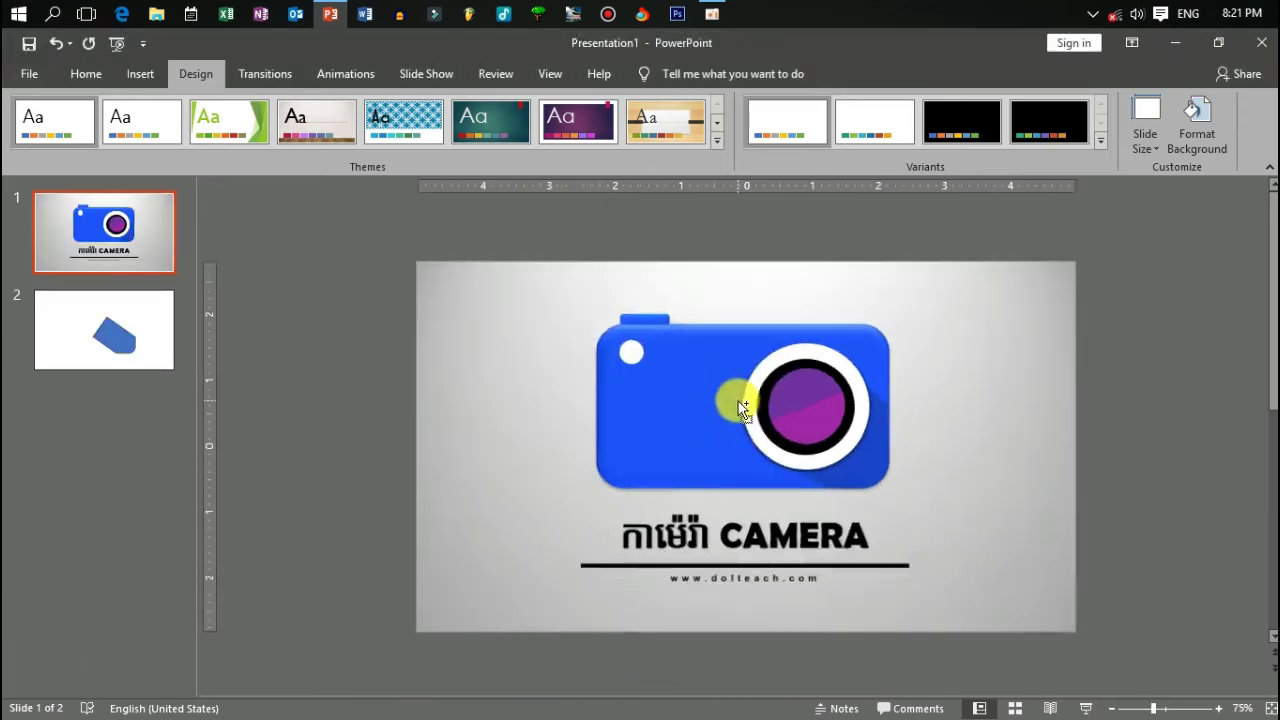
click(29, 73)
Browse for a save location and set the file type to JPEG
click(292, 372)
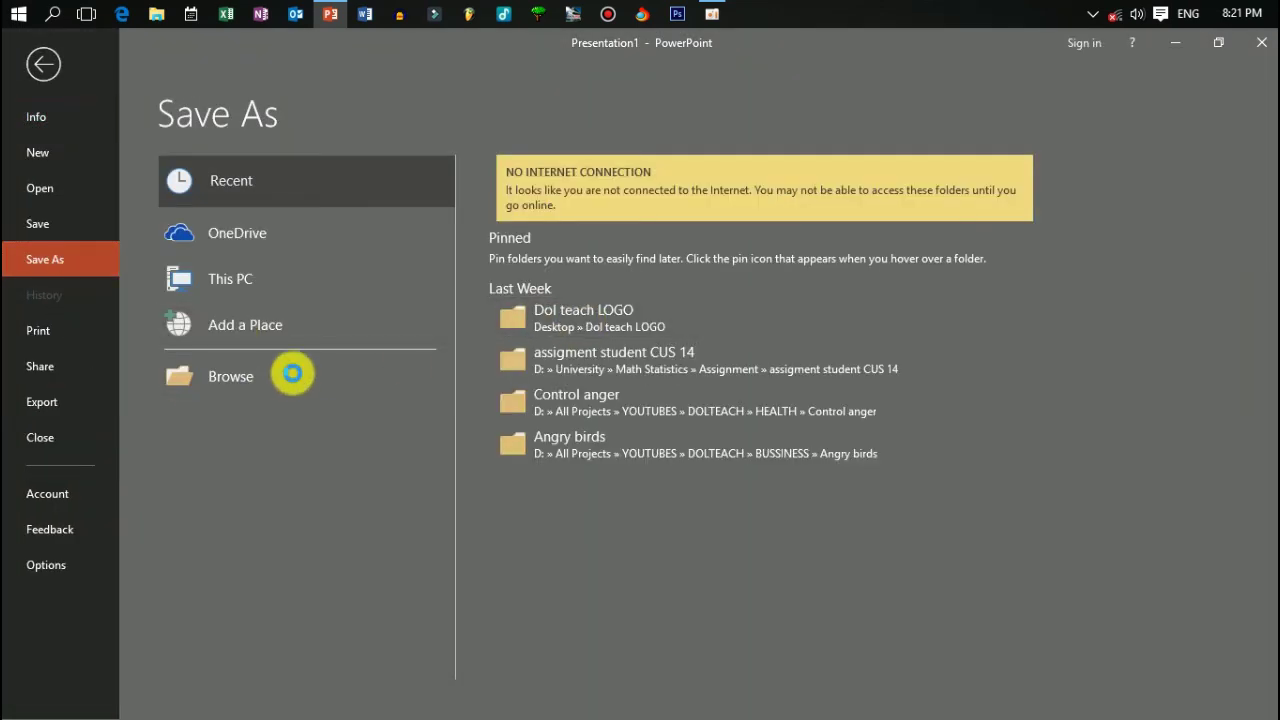
click(220, 372)
click(220, 371)
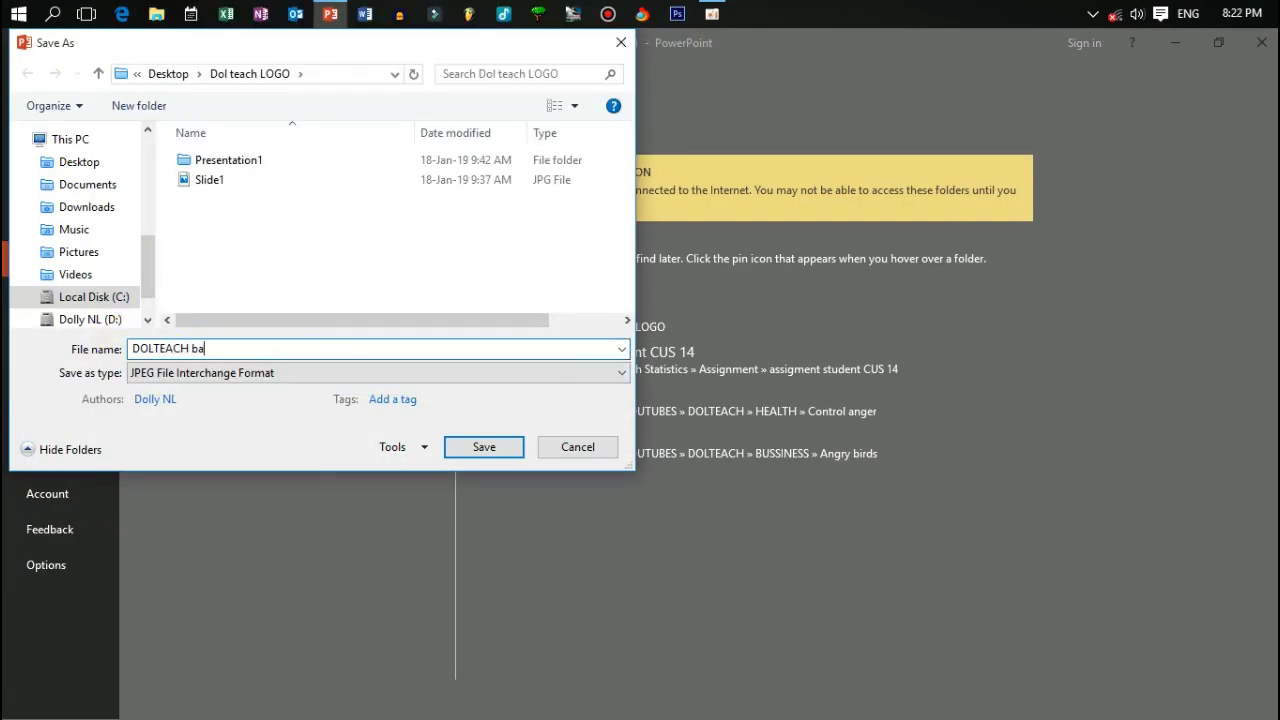